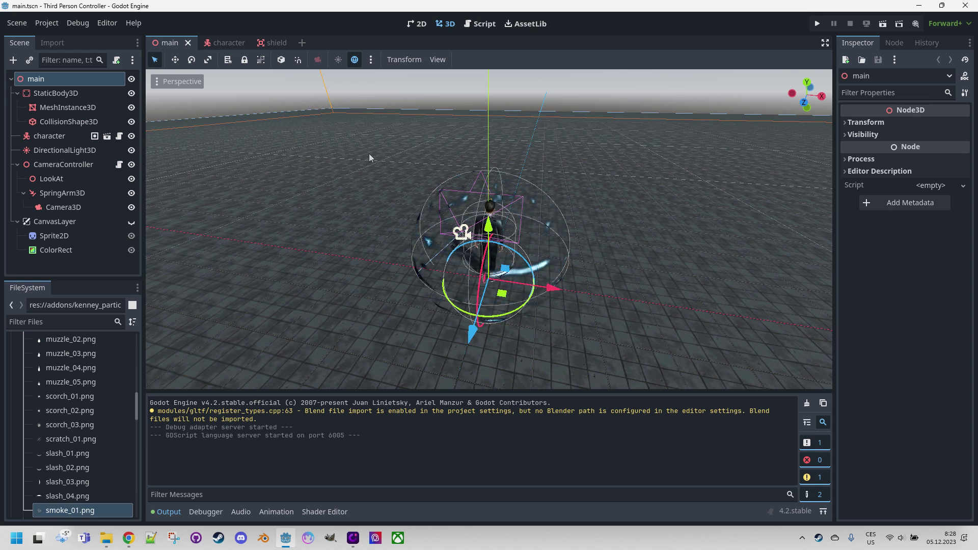
Step: Hide the shield node in the character scene, then switch back to the main scene
left_click(267, 47)
left_click(220, 44)
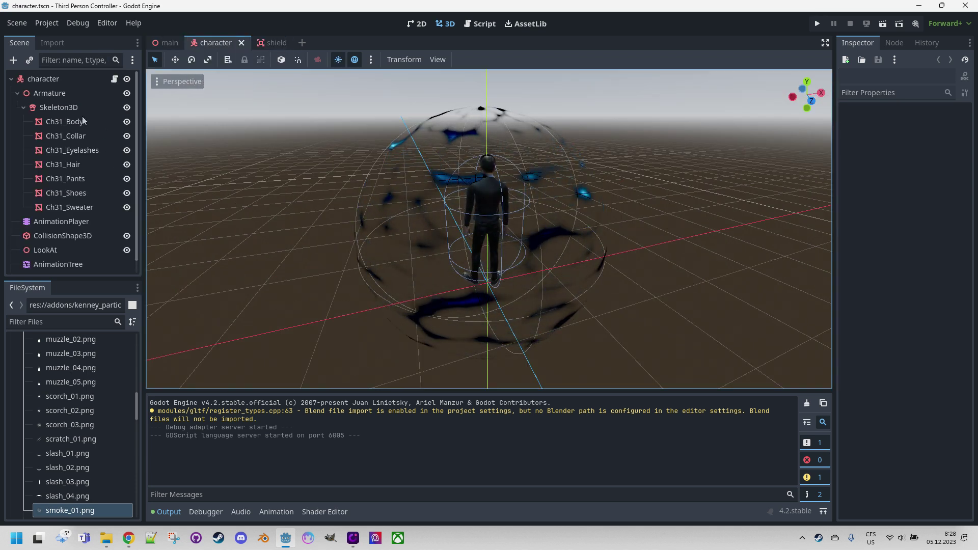
scroll(64, 226, "down", 1)
left_click(126, 265)
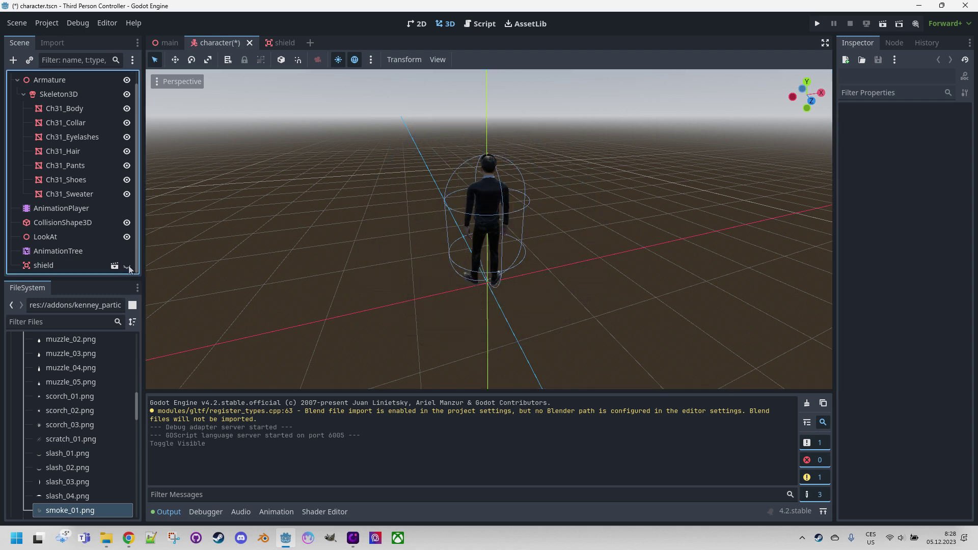
left_click(171, 45)
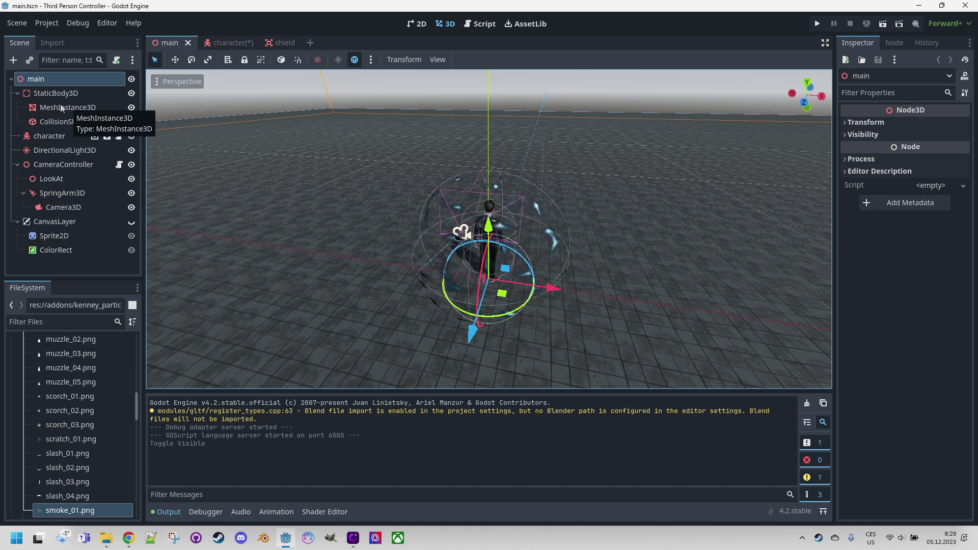
Step: Add a WorldEnvironment child node under main
right_click(36, 79)
left_click(66, 88)
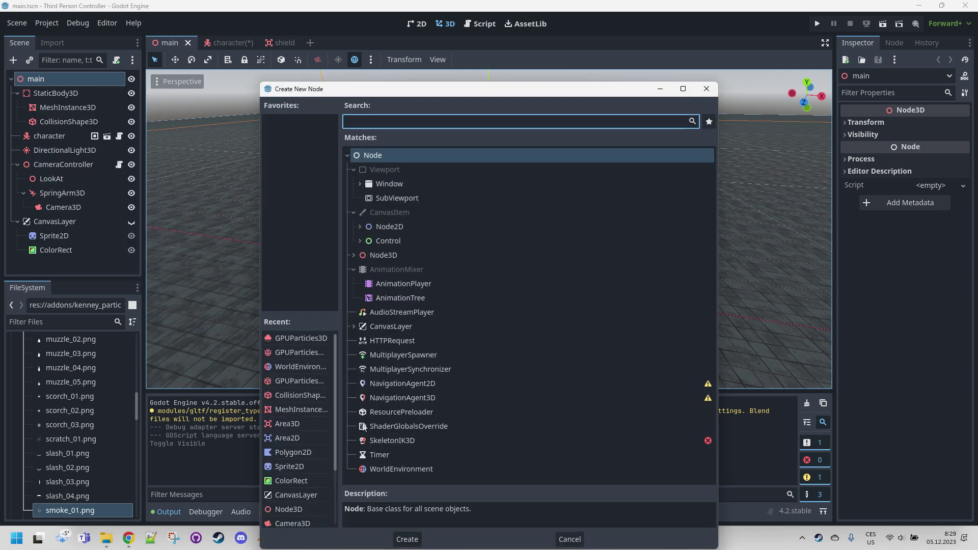
double_click(304, 368)
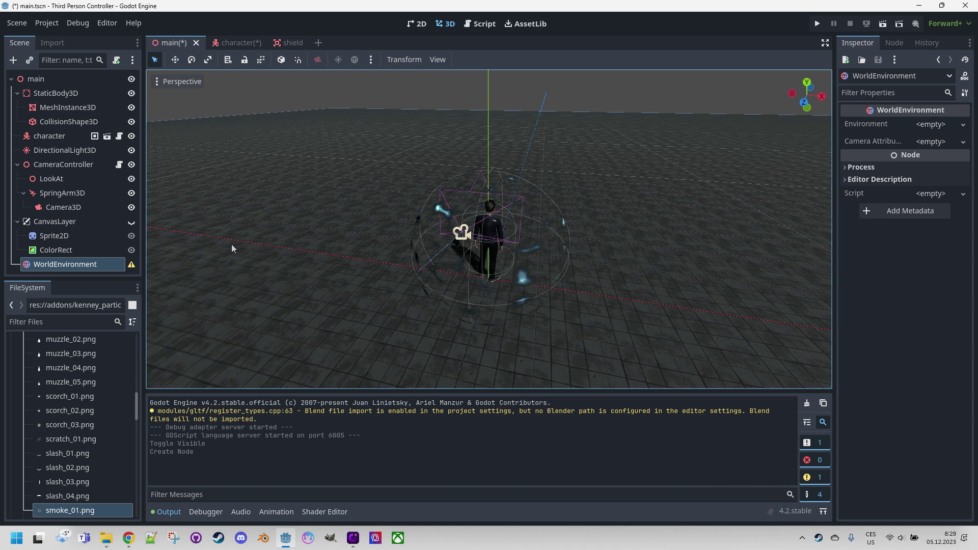
Step: Give the WorldEnvironment a new Environment with background mode set to Sky
left_click(942, 128)
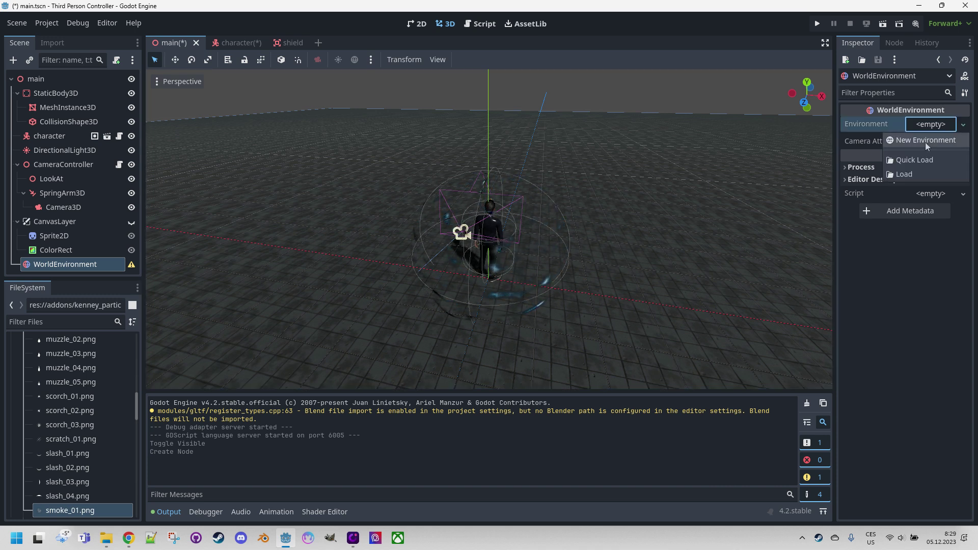
left_click(927, 143)
left_click(929, 128)
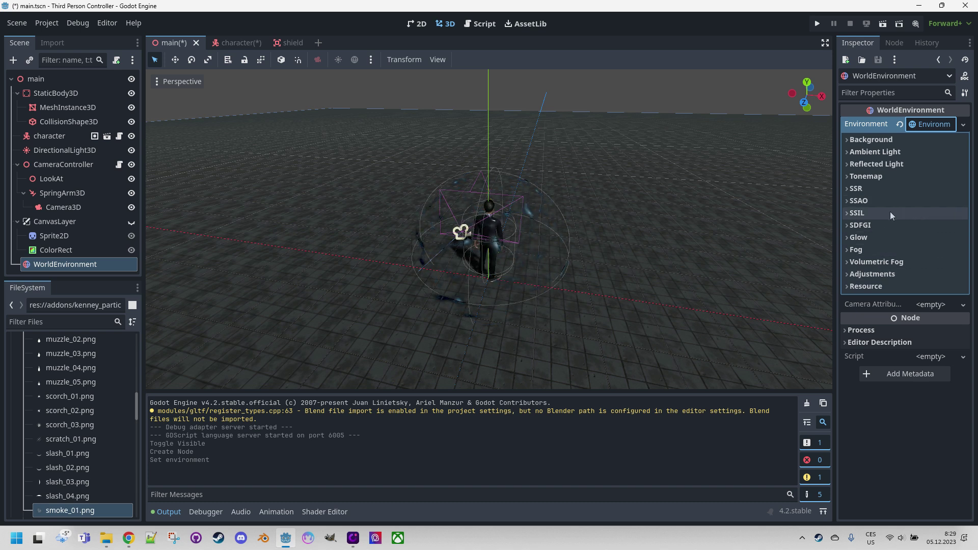
left_click(848, 141)
left_click(848, 141)
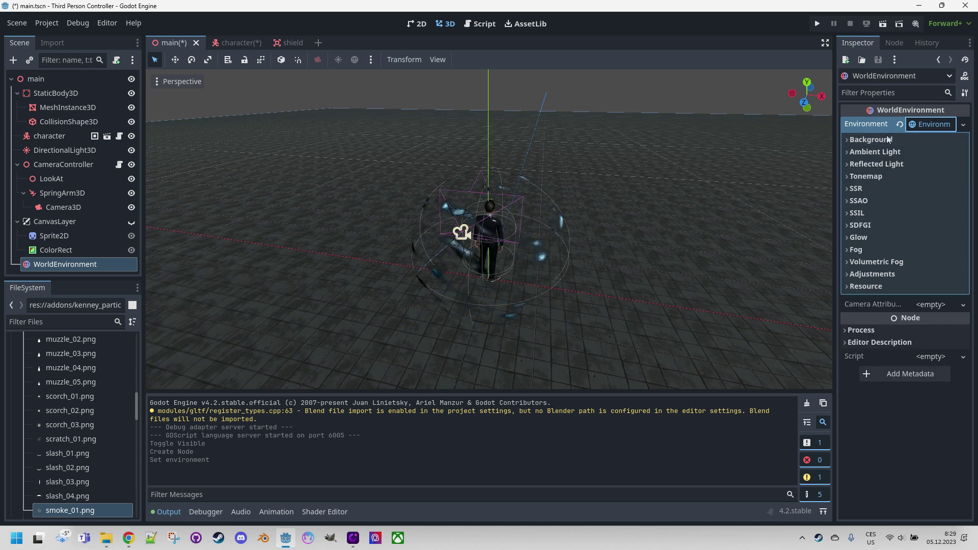
left_click(856, 140)
left_click(933, 153)
left_click(930, 195)
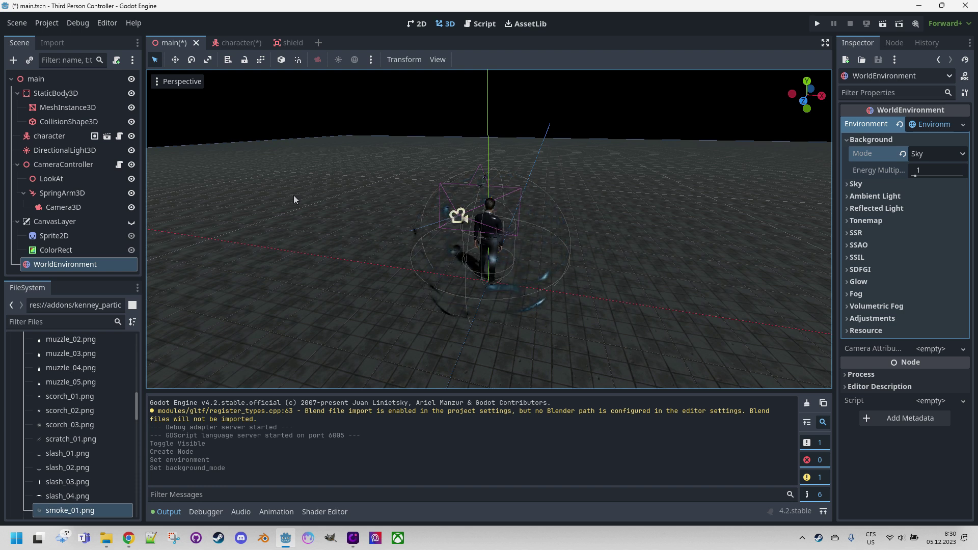
Step: Add a GPUParticles3D child node under main
left_click(38, 79)
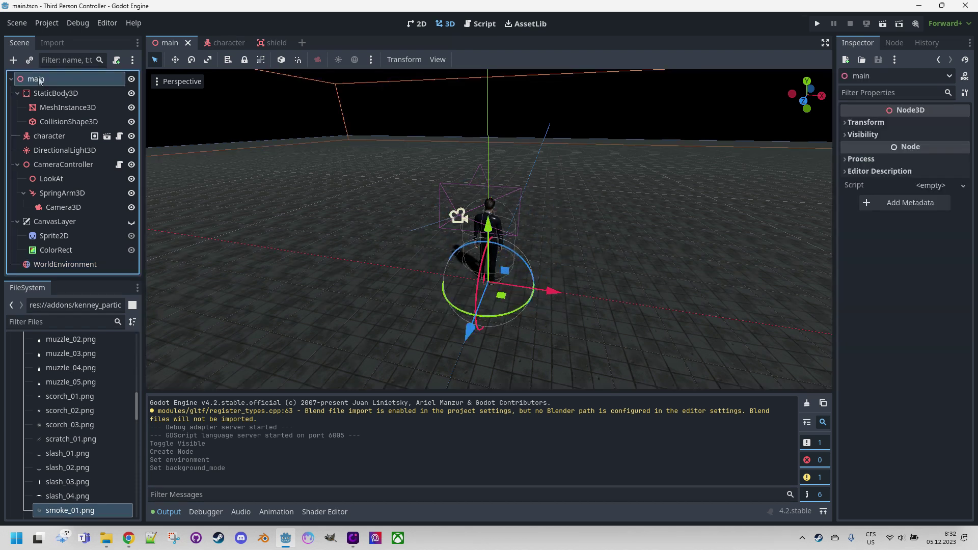
right_click(39, 80)
left_click(63, 84)
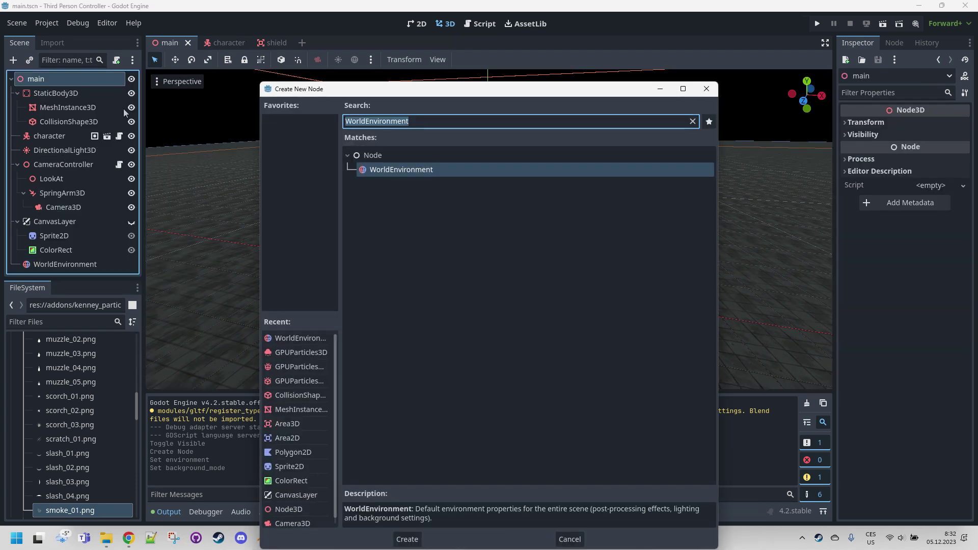
left_click(299, 367)
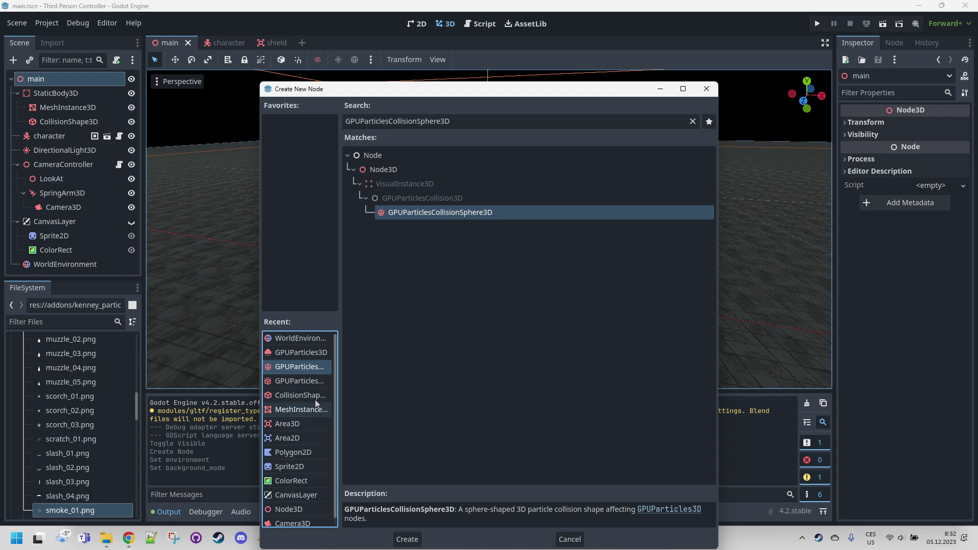
left_click(276, 353)
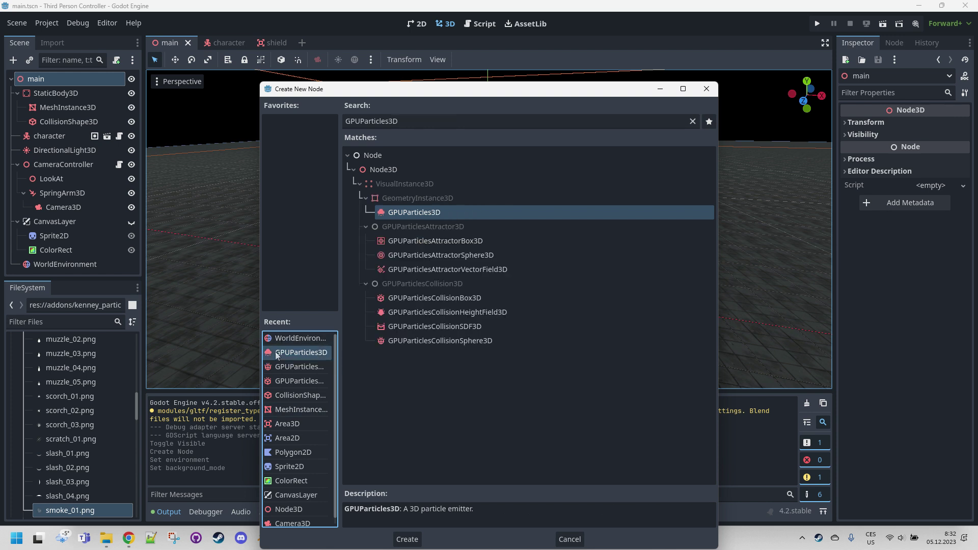
double_click(277, 353)
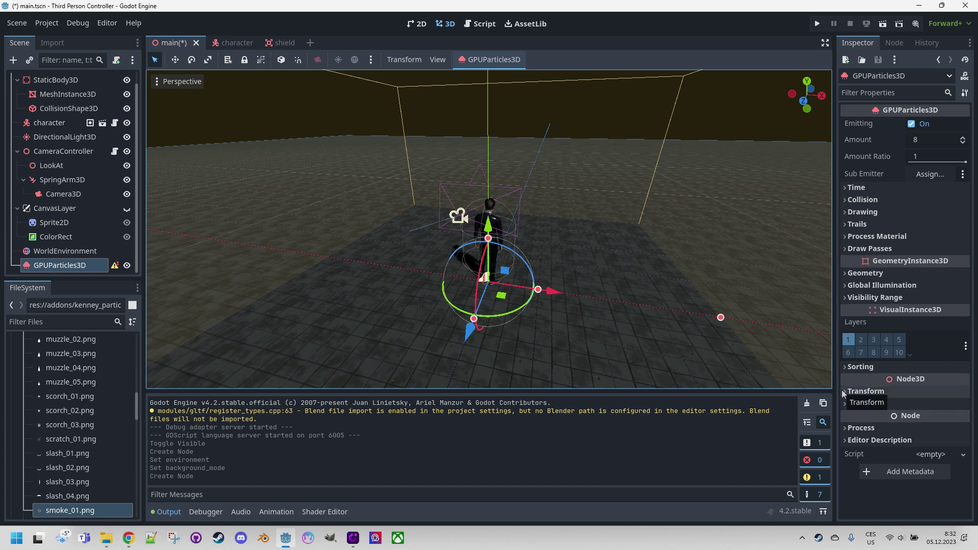
Step: Set the emitter's Transform position Y to 20
left_click(866, 391)
left_click(907, 420)
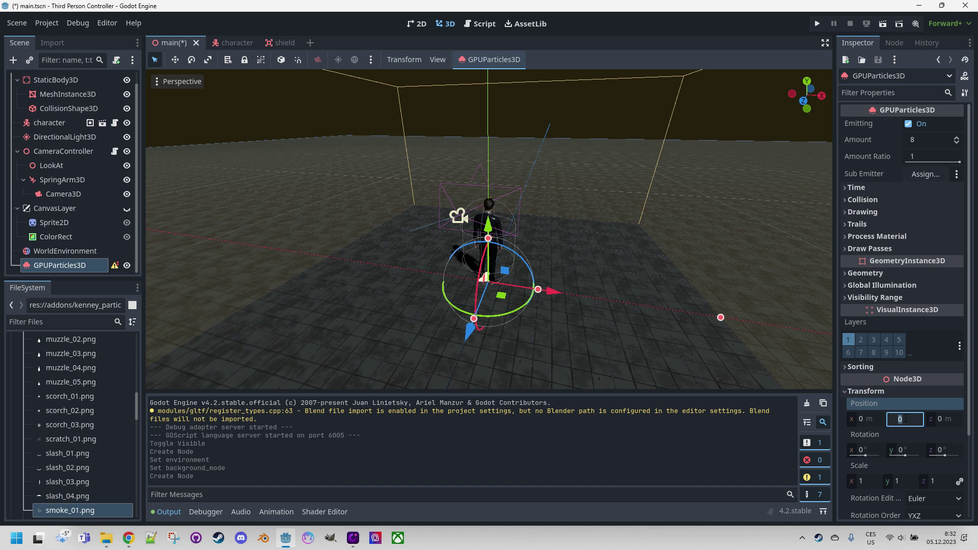
key("Return")
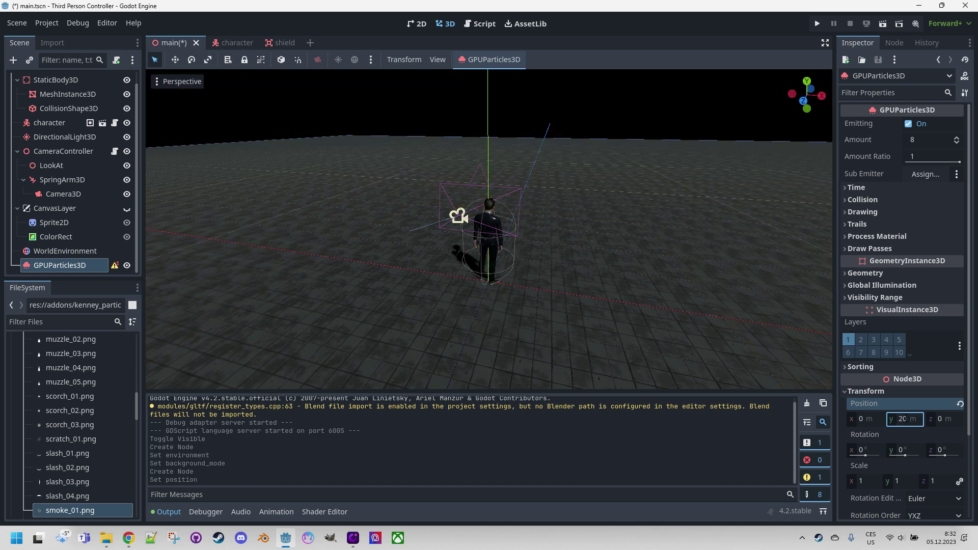
scroll(664, 207, "down", 5)
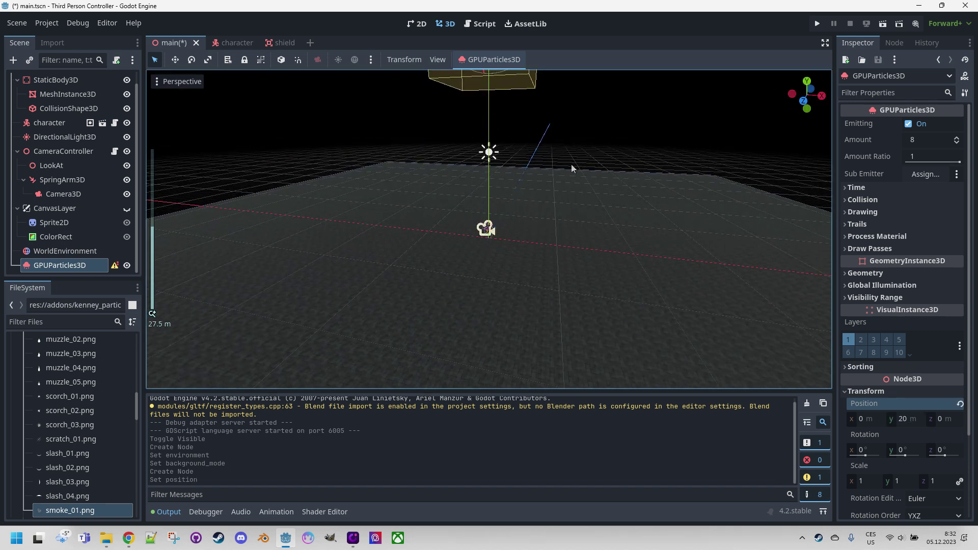
scroll(572, 164, "up", 4)
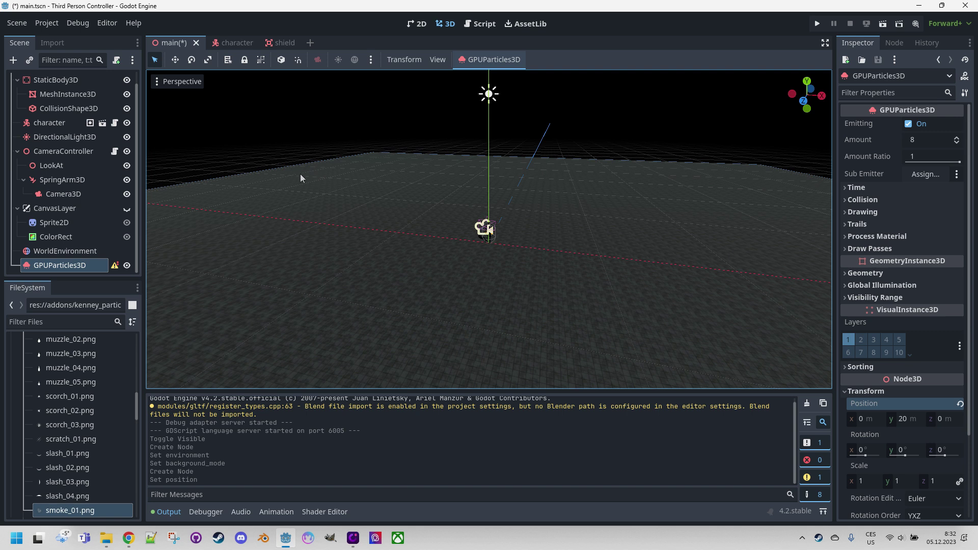
Step: Set the emitter's Amount to 2000 and its Lifetime to 5 seconds
double_click(29, 266)
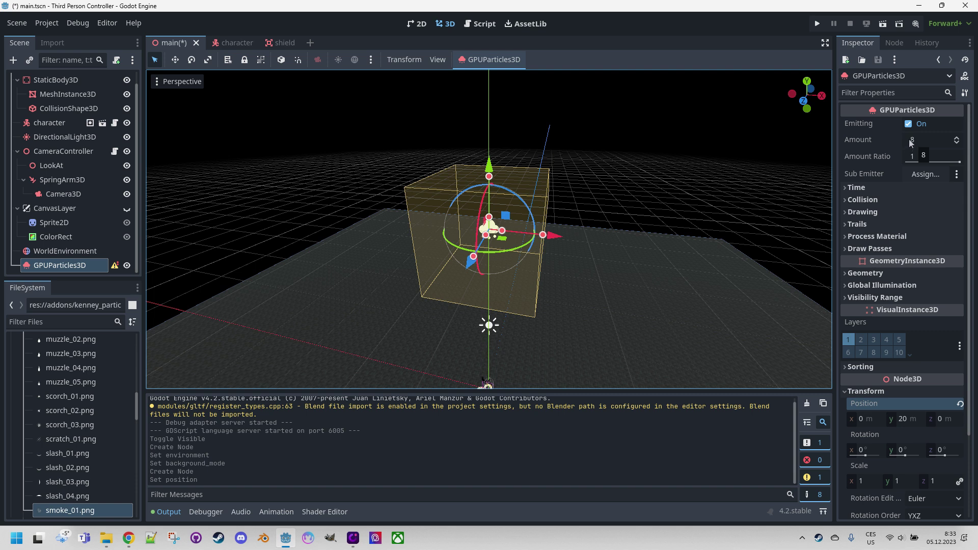
left_click(928, 139)
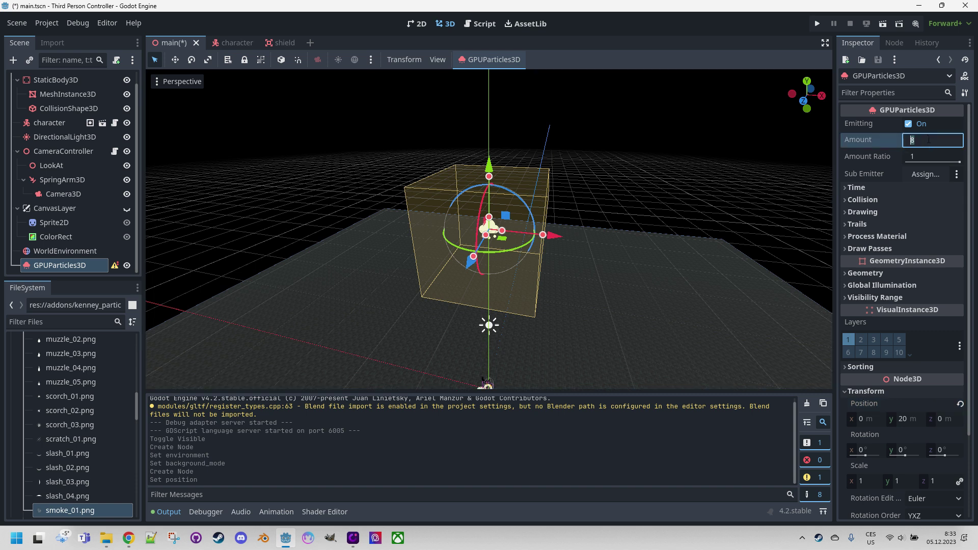
key("Tab")
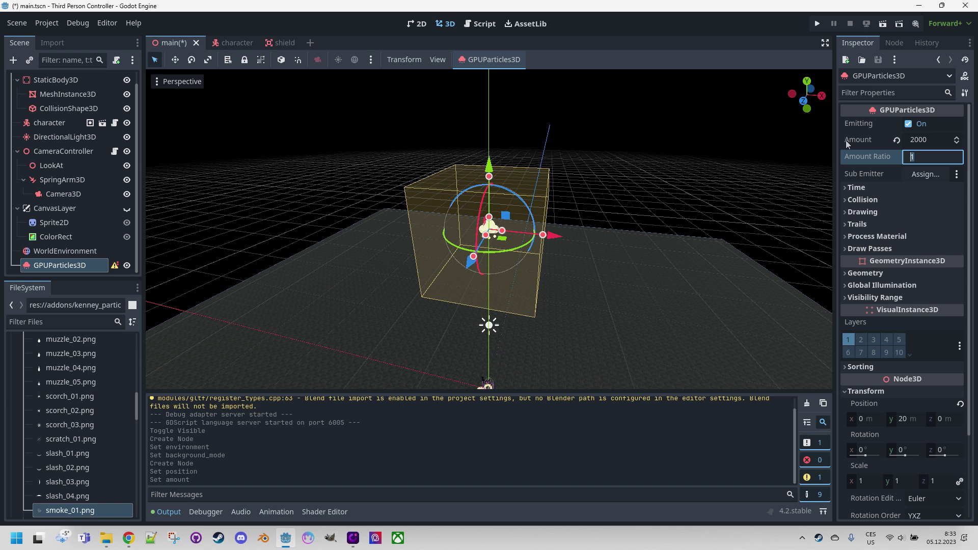
mouse_move(846, 145)
left_click(850, 188)
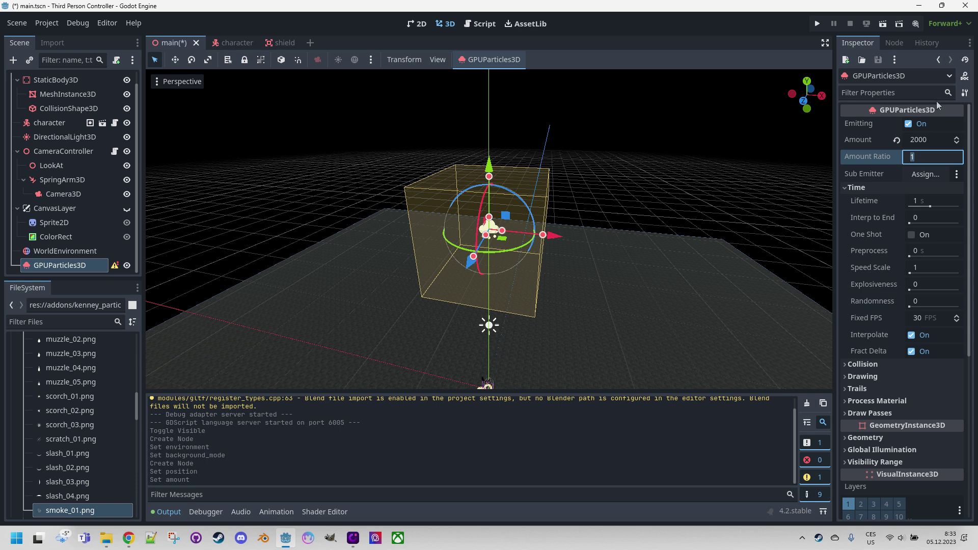
left_click(933, 206)
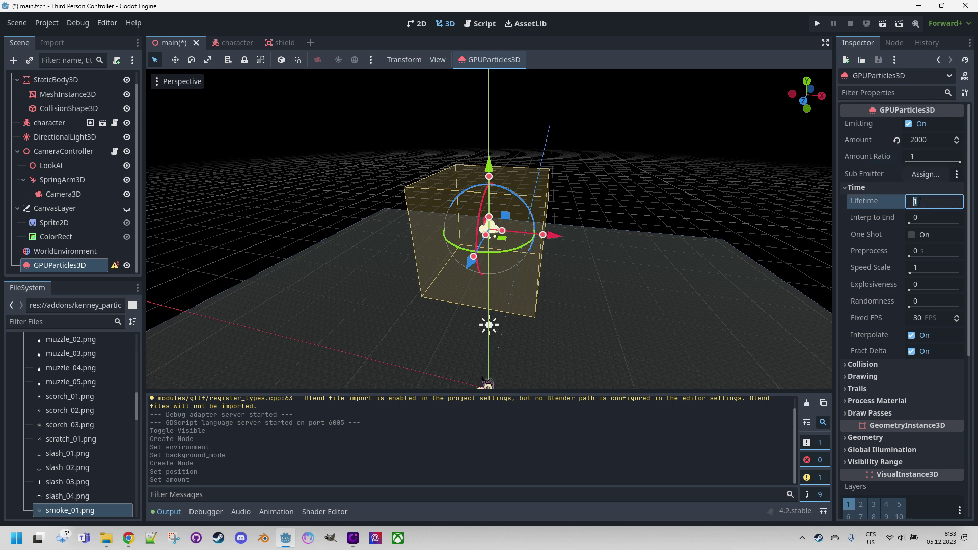
key("Return")
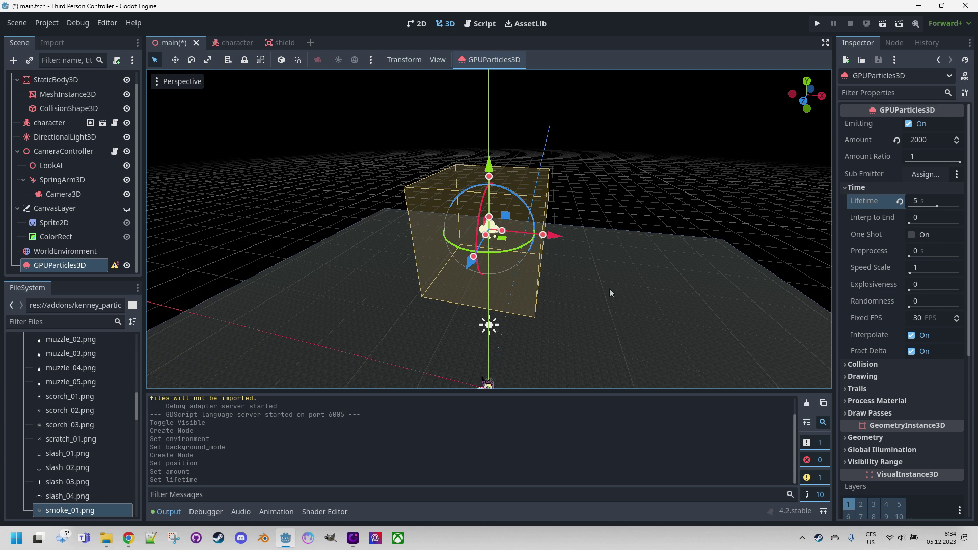
middle_click_drag(610, 288, 613, 207, "shift")
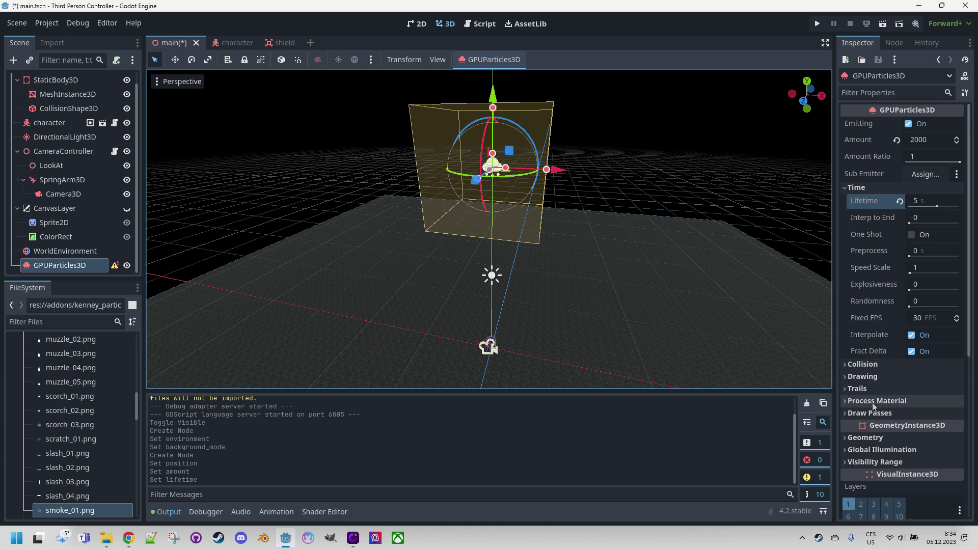
Step: Assign a new ParticleProcessMaterial to the emitter's process material slot
left_click(841, 400)
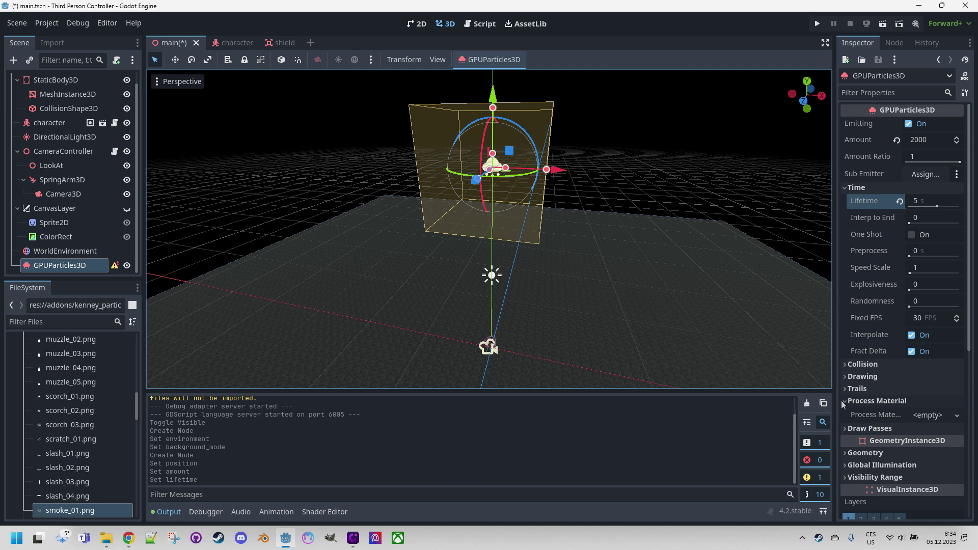
scroll(894, 383, "down", 3)
left_click(928, 261)
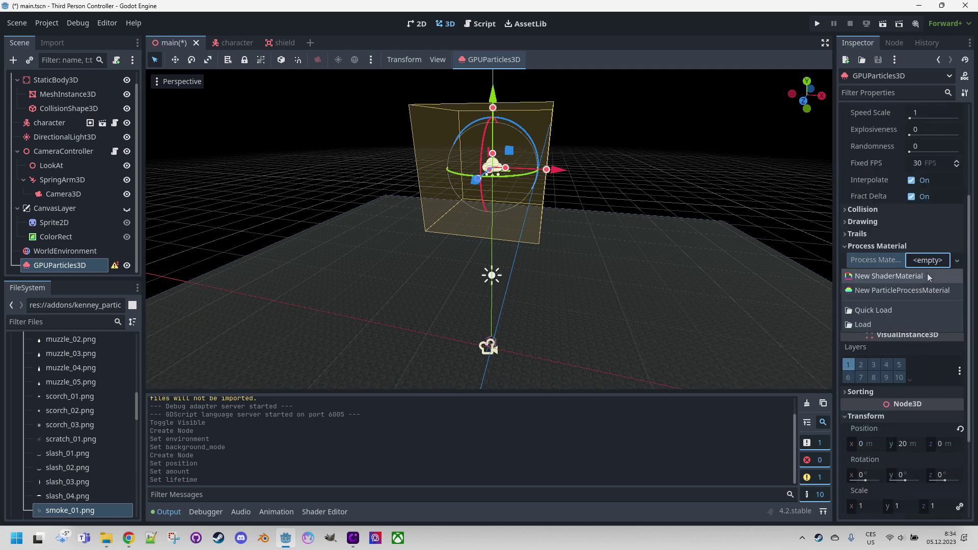
key("Escape")
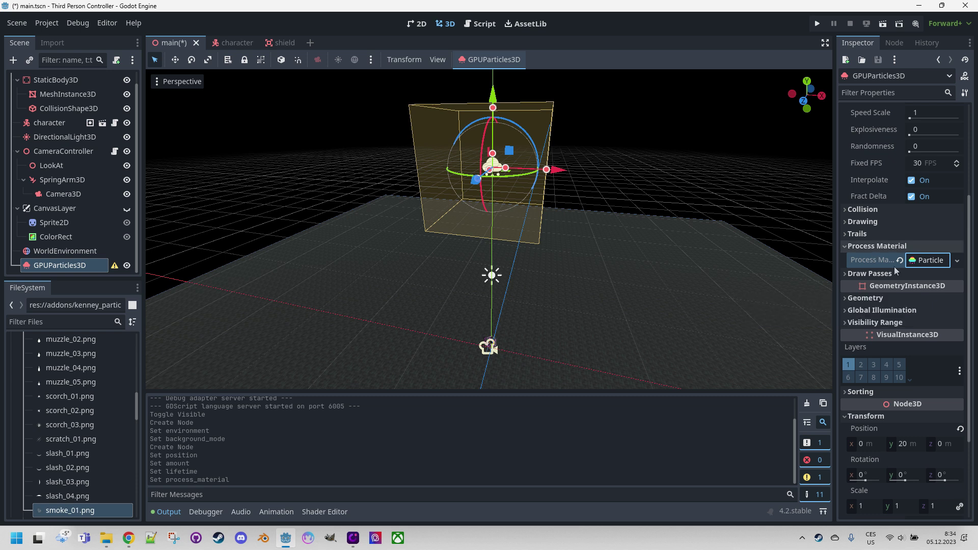
Step: Set Draw Pass 1 to a new QuadMesh
left_click(854, 275)
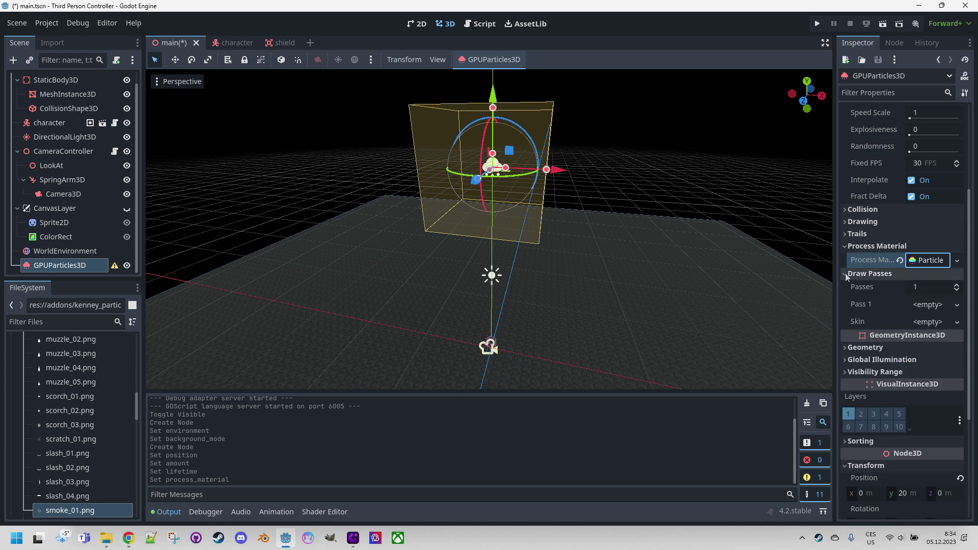
left_click(928, 306)
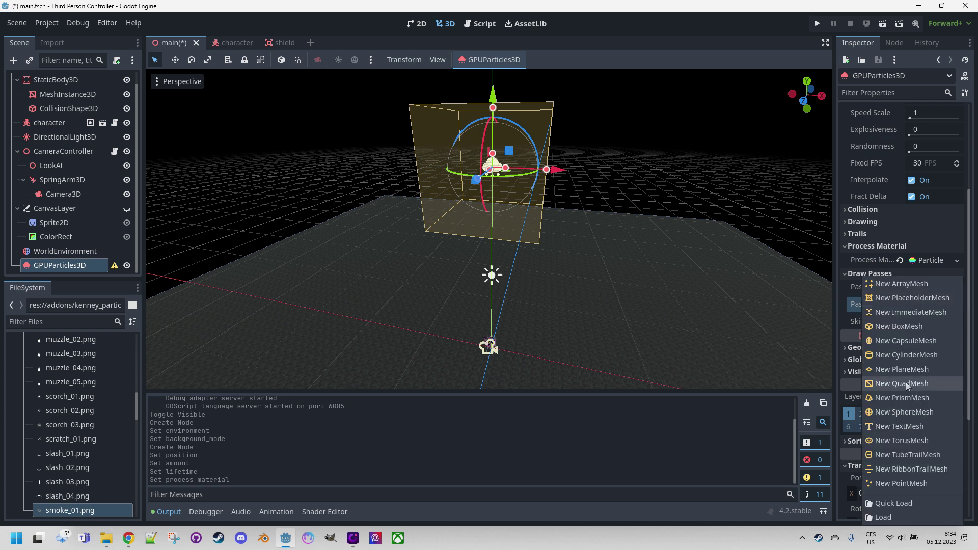
left_click(905, 383)
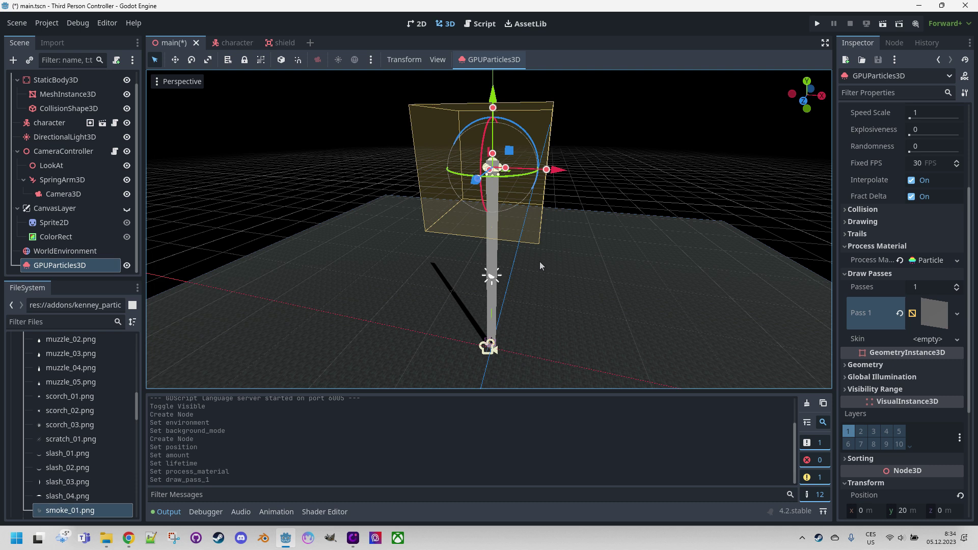
Step: Set the spawn emission shape to Box with extents 100 × 1 × 100
scroll(909, 334, "down", 3)
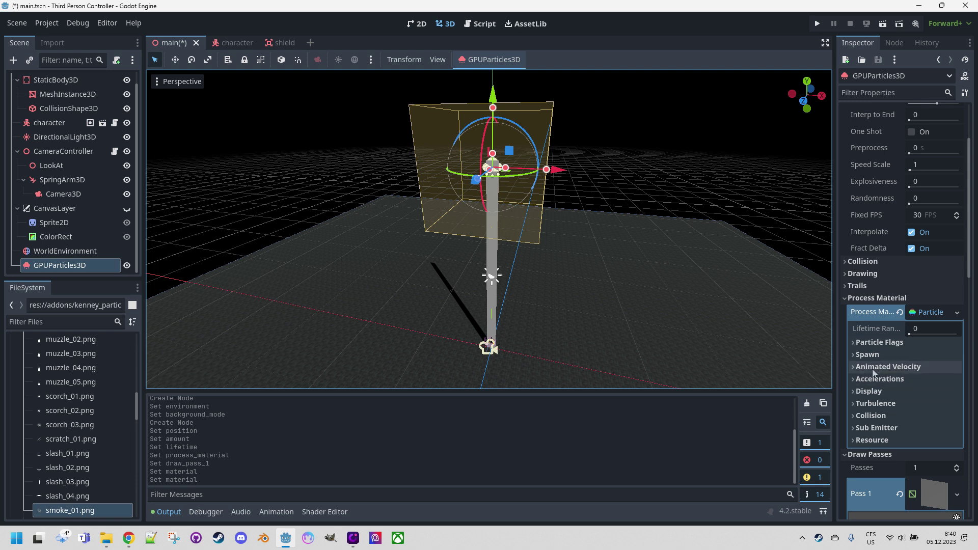
left_click(854, 357)
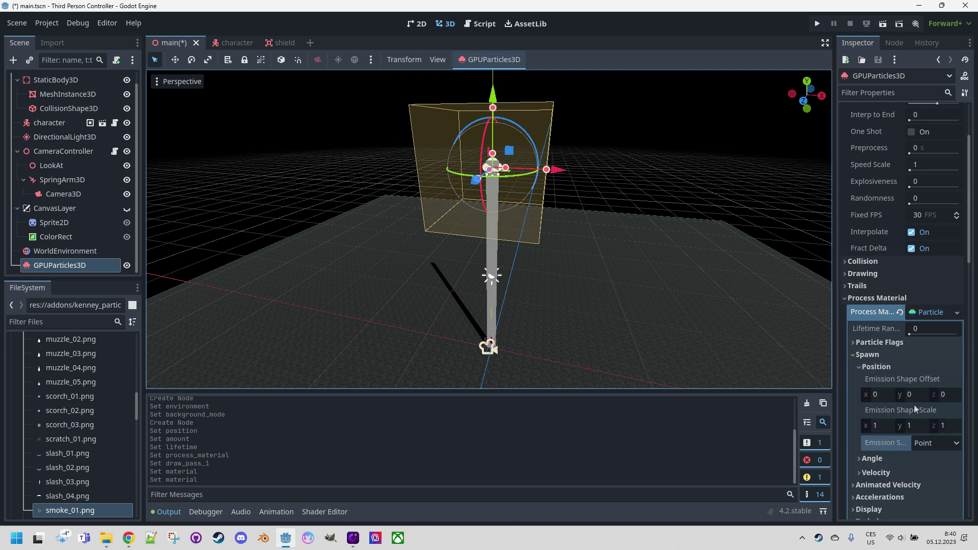
scroll(870, 432, "down", 2)
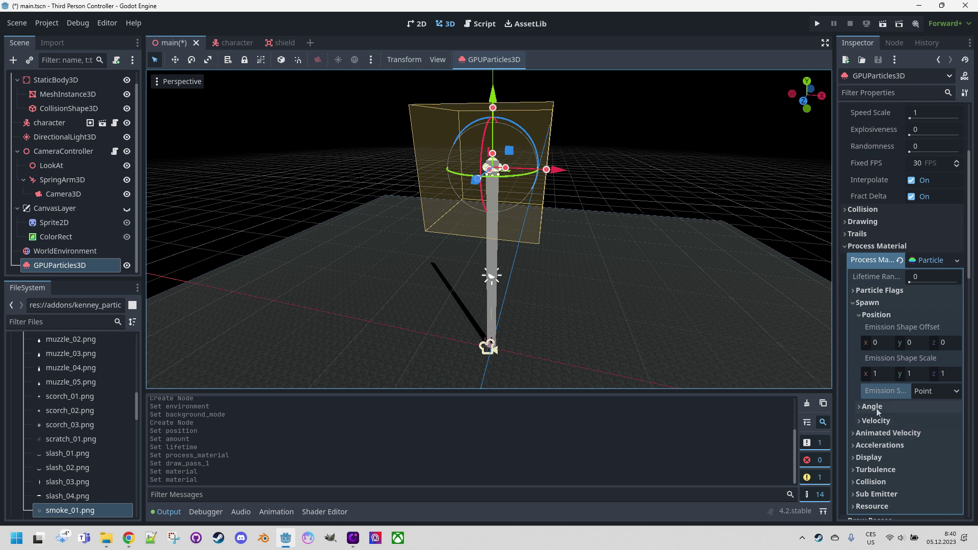
left_click(932, 391)
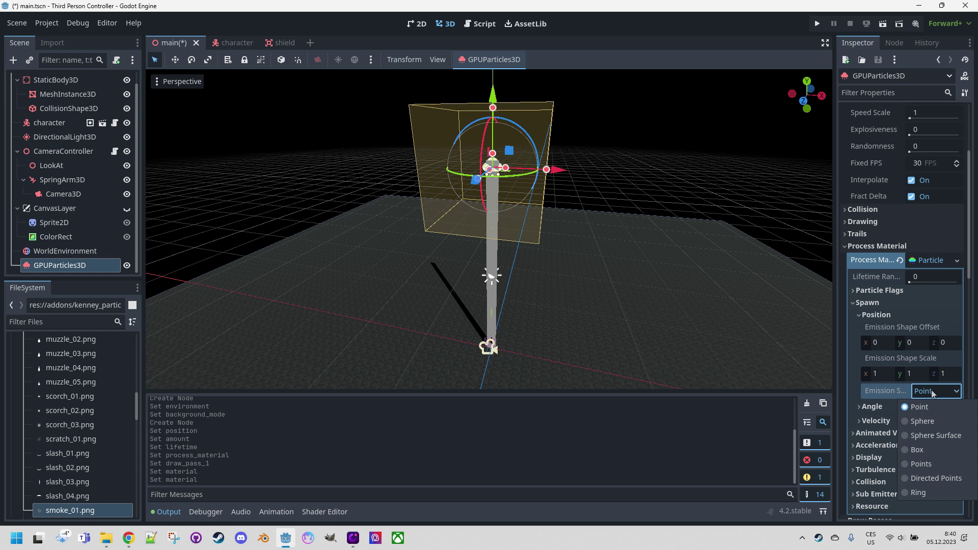
left_click(917, 450)
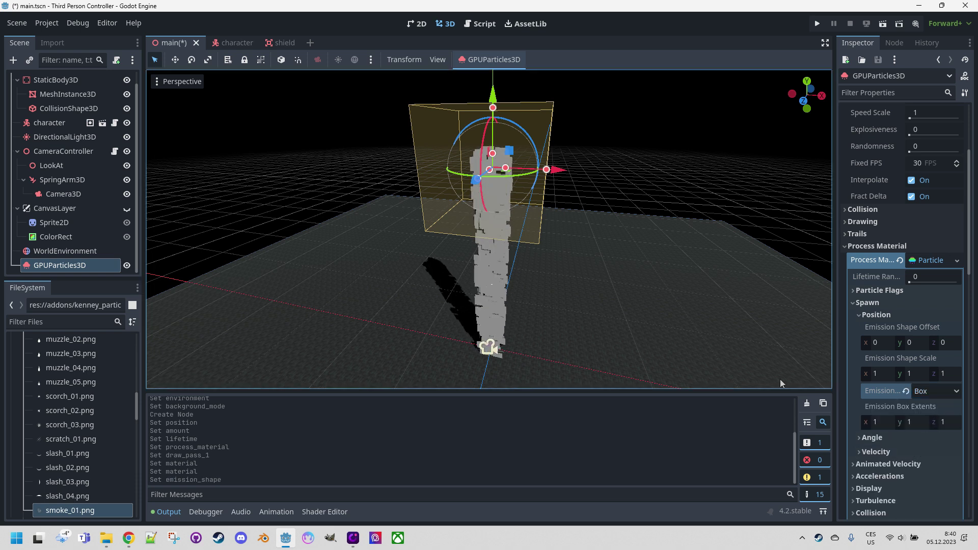
left_click(877, 422)
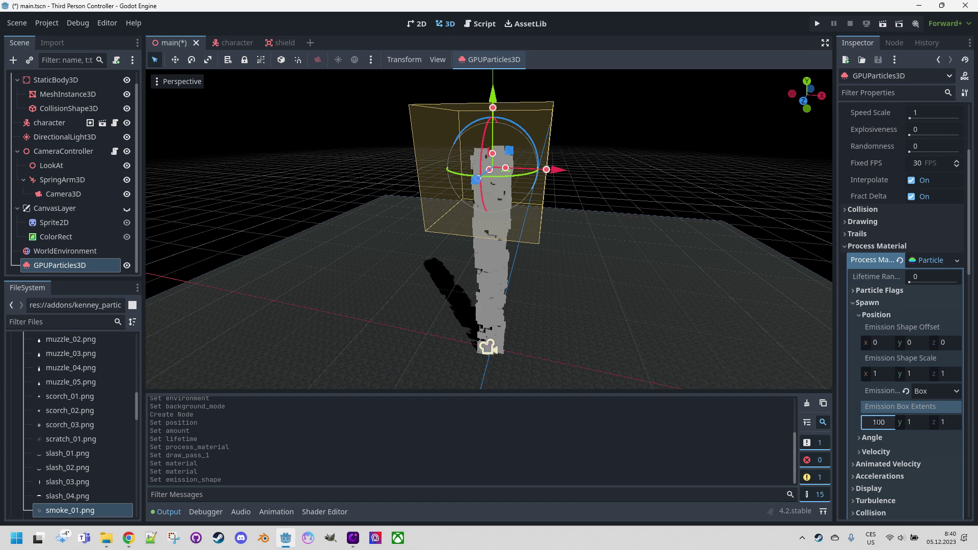
key("Tab")
key("Tab")
type("100")
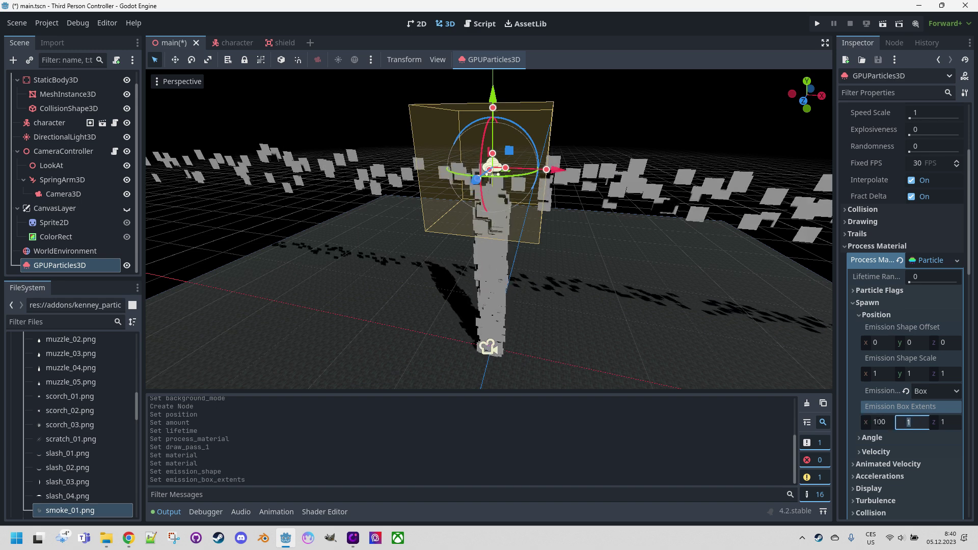
key("Return")
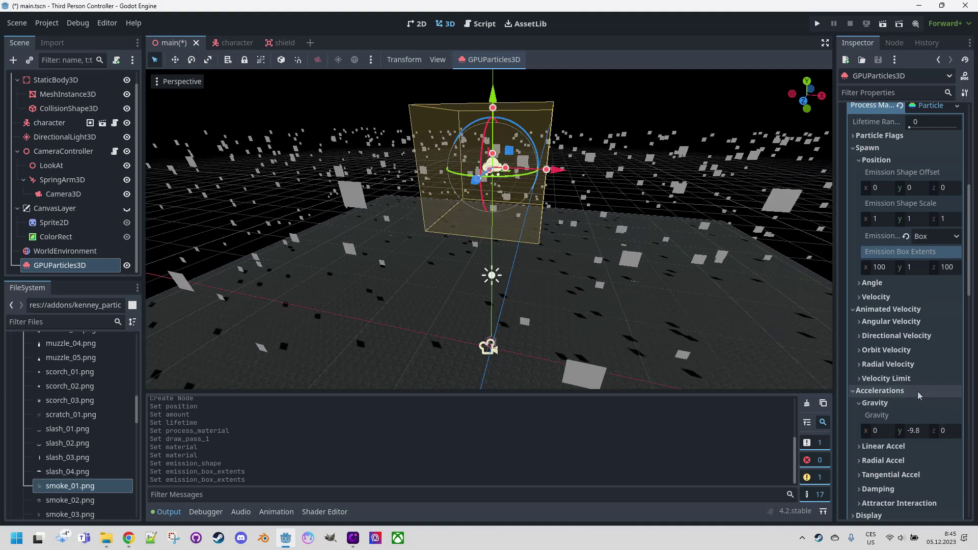
Step: Set the initial velocity Direction's Y to -1, giving direction 1, -1, 0
scroll(906, 392, "down", 2)
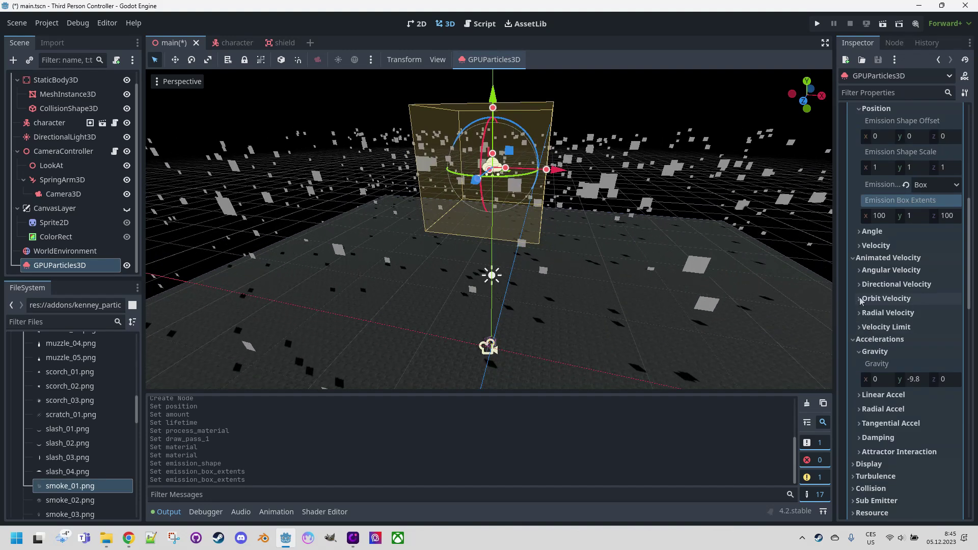
scroll(899, 273, "up", 2)
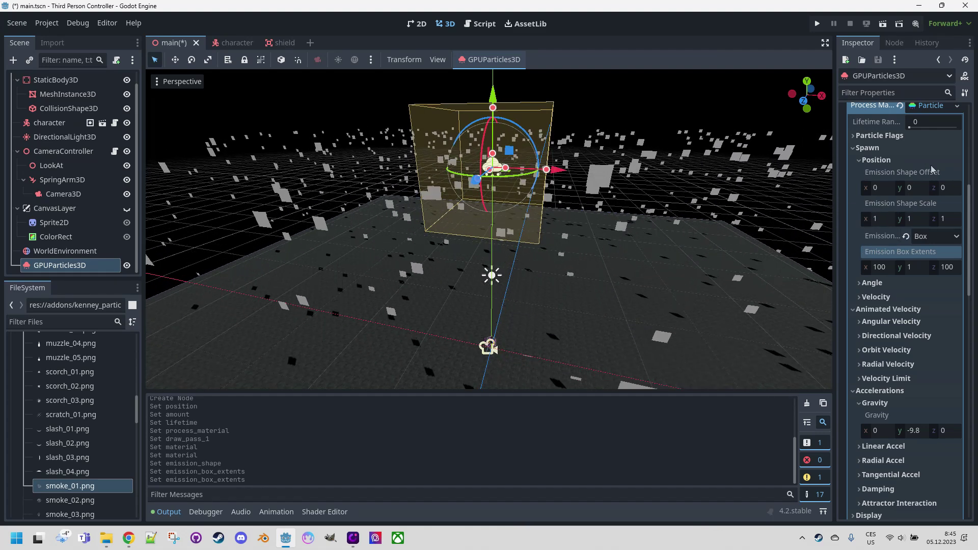
left_click(869, 296)
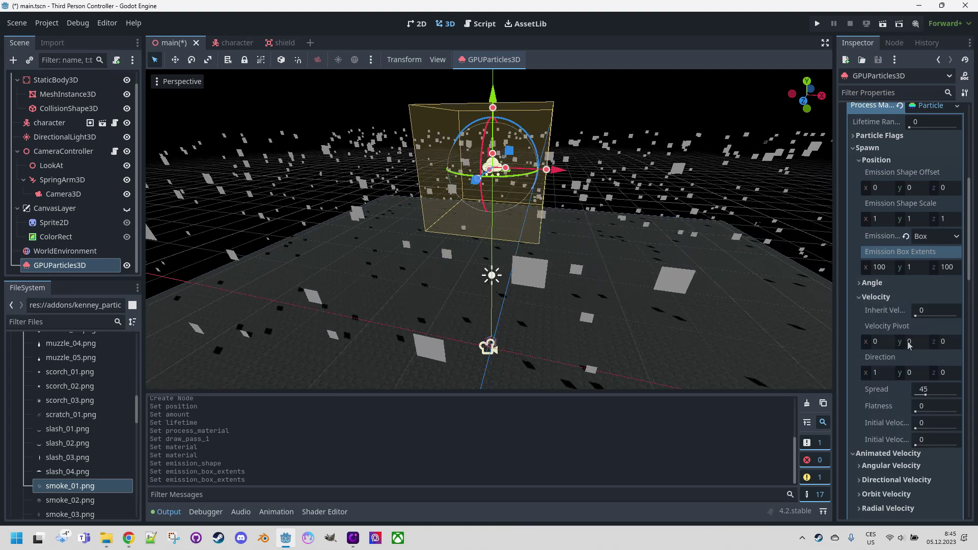
left_click(914, 373)
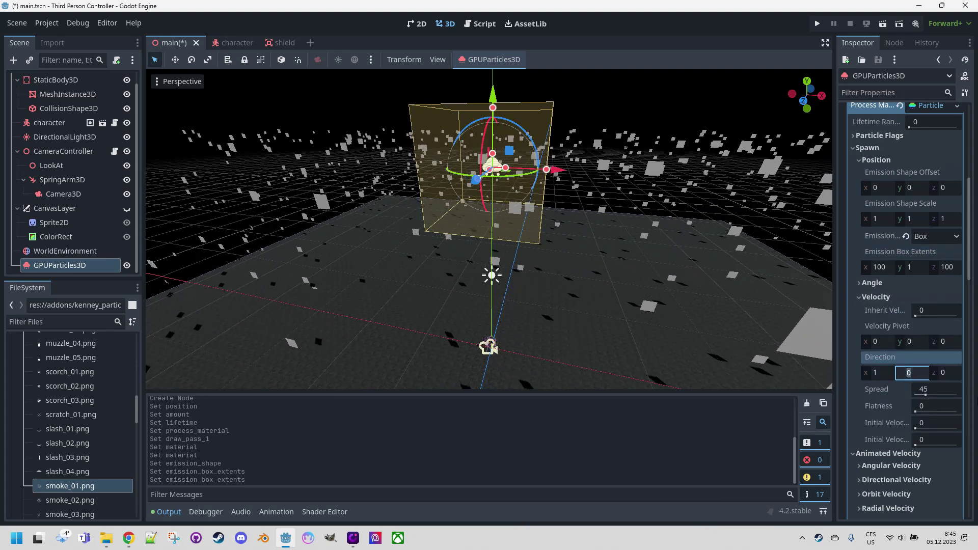
type("-1")
key("Return")
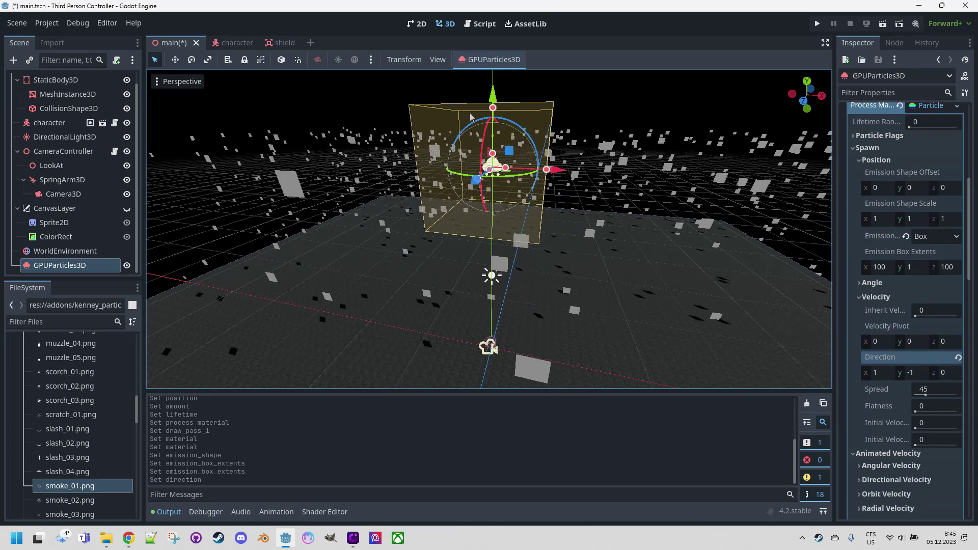
Step: Search the AssetLib for 'particle'
left_click(526, 24)
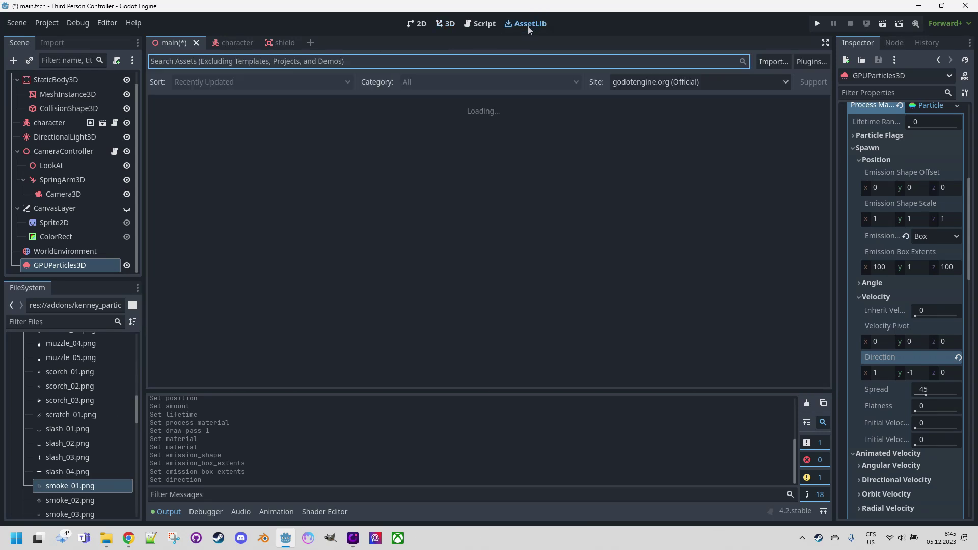
left_click(346, 61)
type("pa")
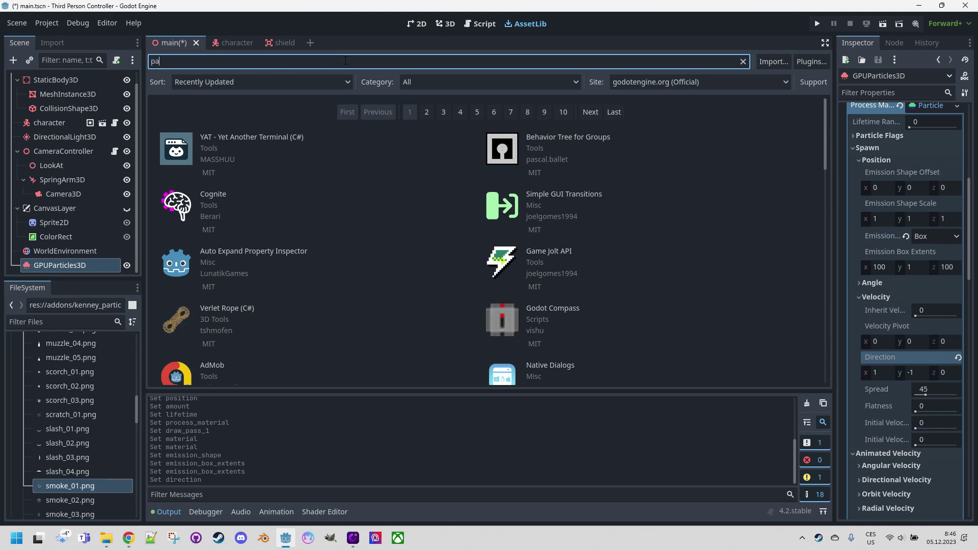
type("ert")
key("BackSpace")
key("BackSpace")
key("BackSpace")
type("rtc")
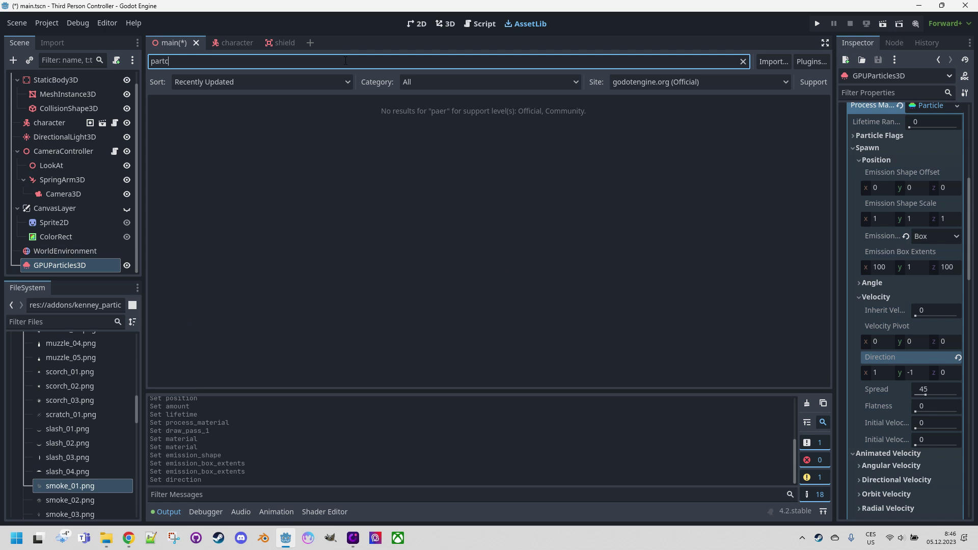
key("BackSpace")
type("iu")
key("BackSpace")
type("cle")
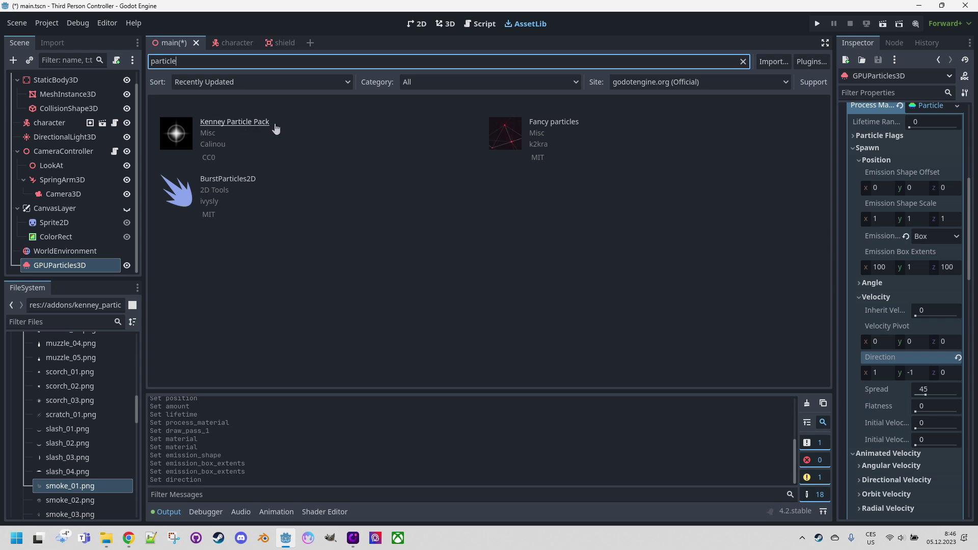
Step: Go back to the 3D view and select smoke_01.png in the kenney_particle_pack folder
left_click(446, 24)
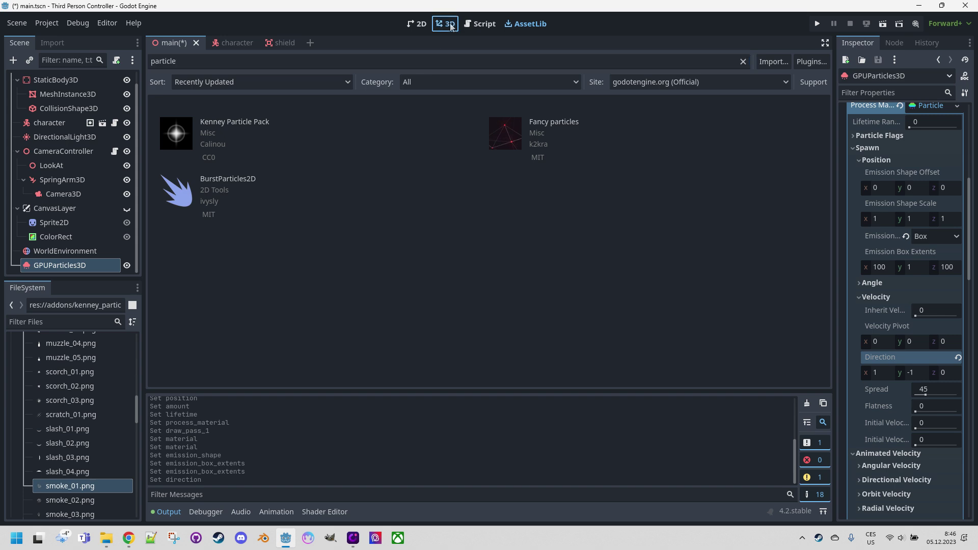
scroll(84, 367, "up", 6)
scroll(86, 370, "up", 5)
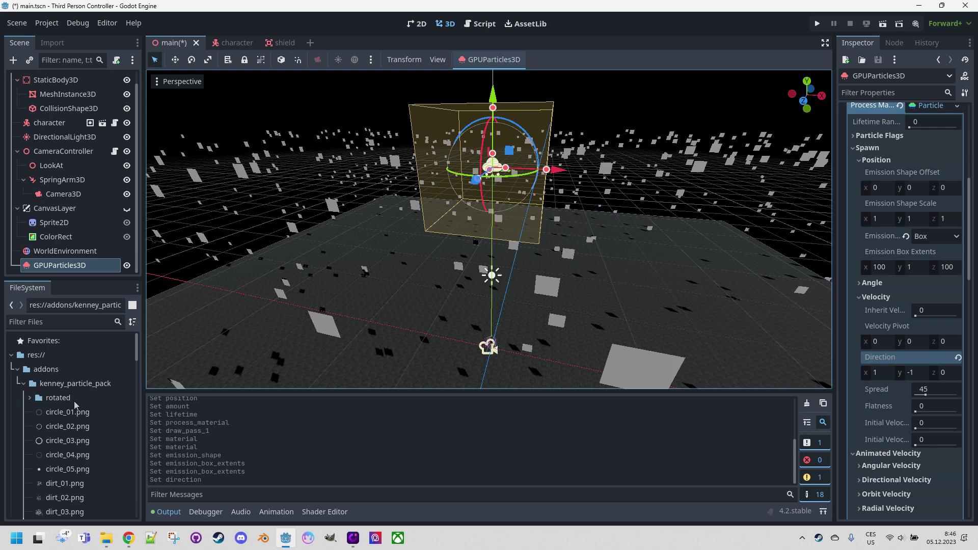
scroll(77, 394, "down", 3)
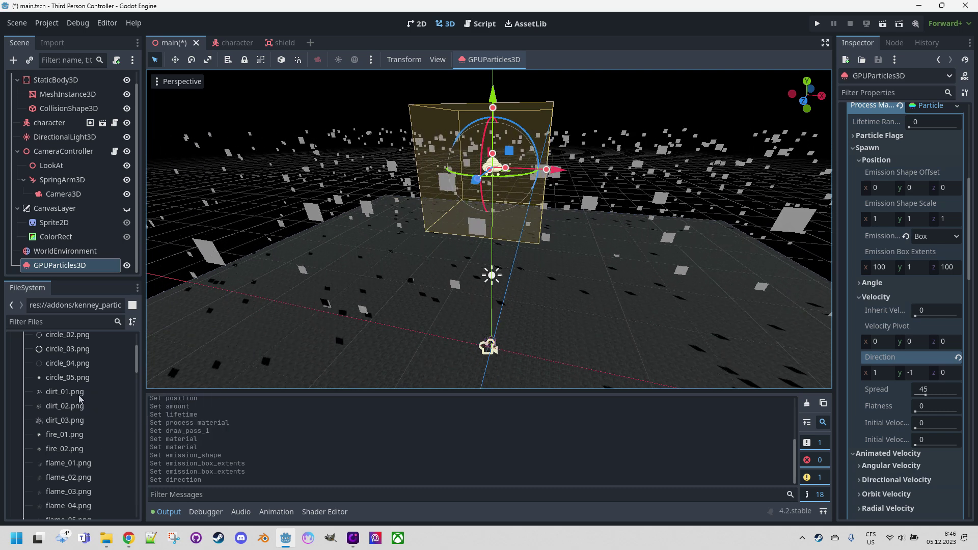
mouse_move(79, 397)
scroll(102, 411, "down", 8)
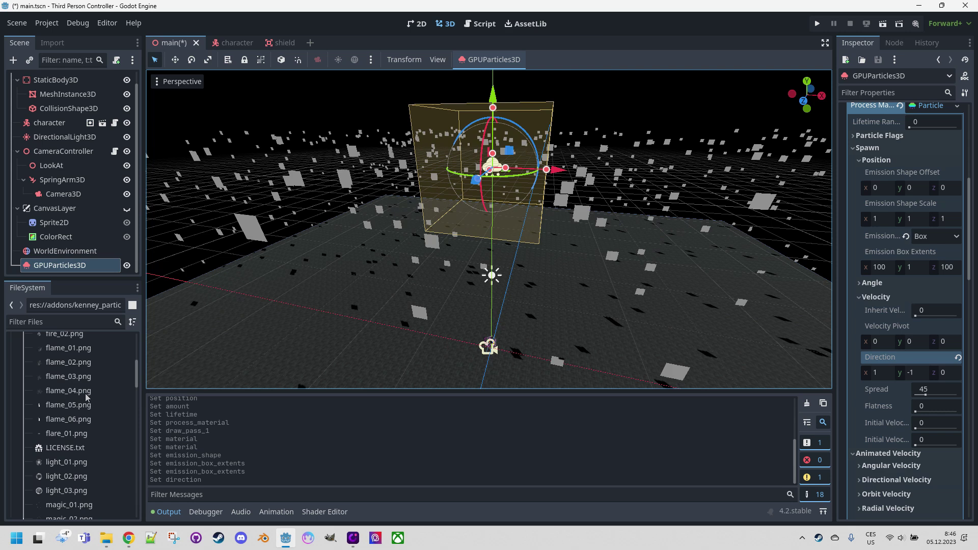
scroll(103, 414, "down", 5)
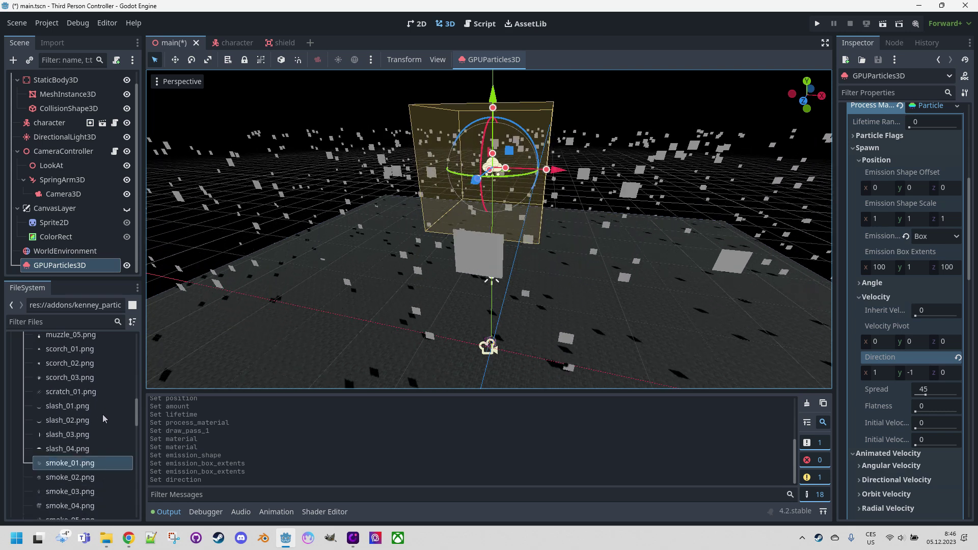
left_click(76, 418)
mouse_move(70, 420)
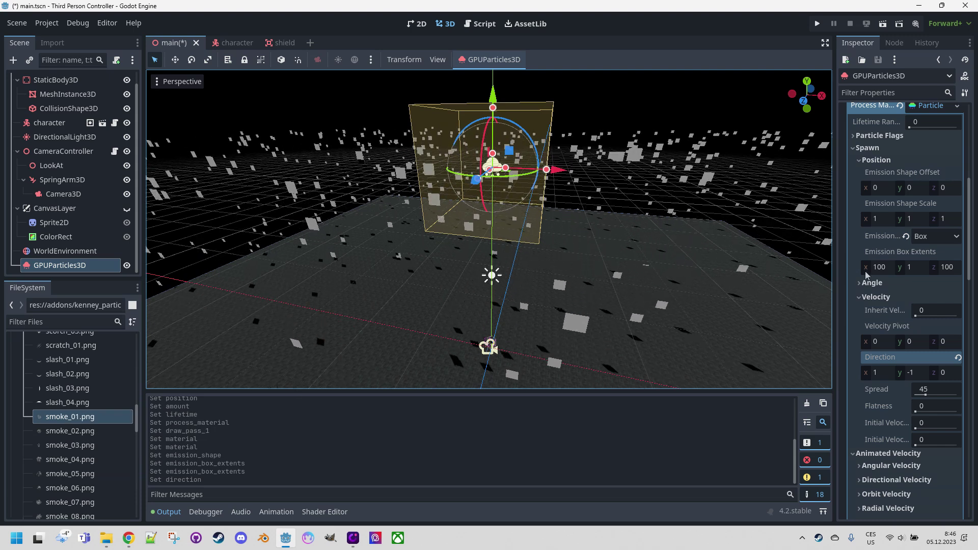
Step: Give the quad mesh a new StandardMaterial3D
scroll(866, 275, "up", 5)
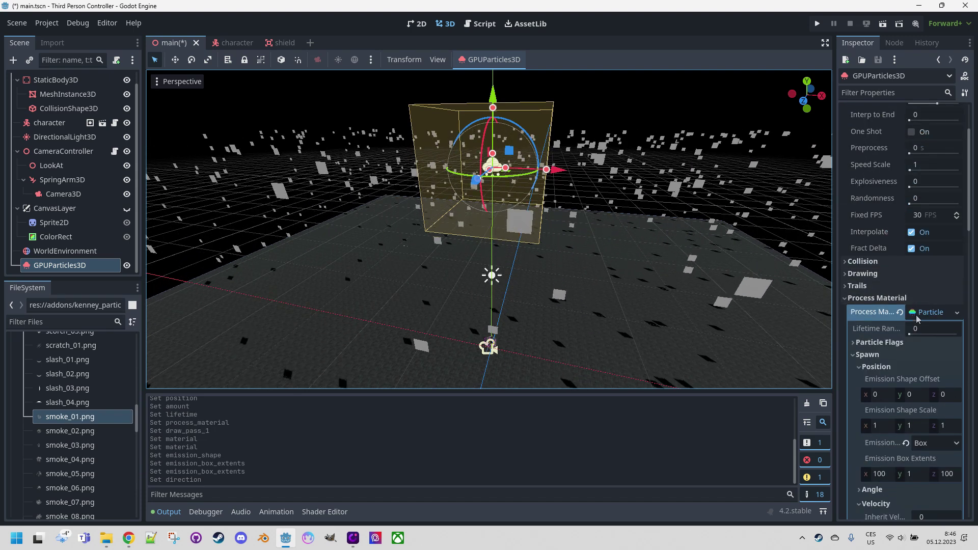
scroll(912, 319, "up", 3)
scroll(917, 319, "down", 15)
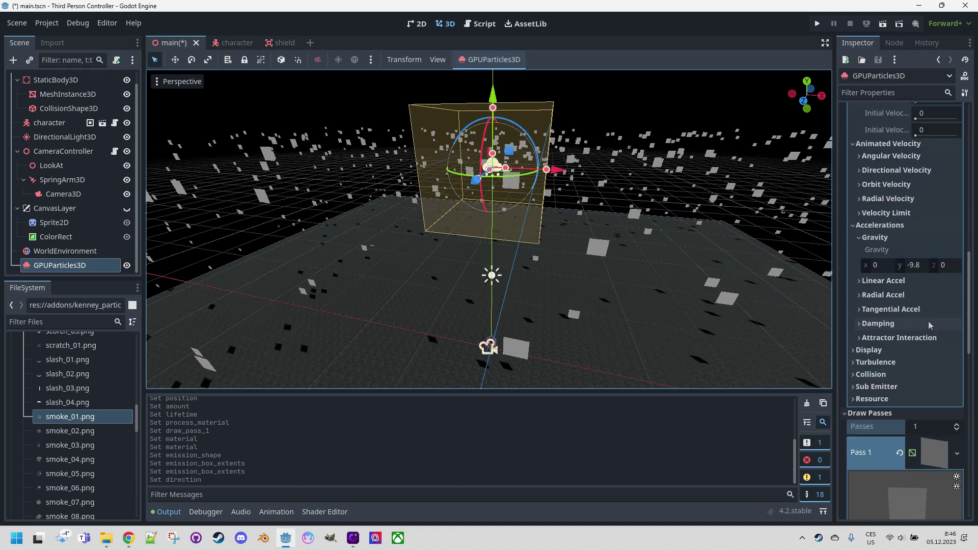
scroll(927, 324, "down", 5)
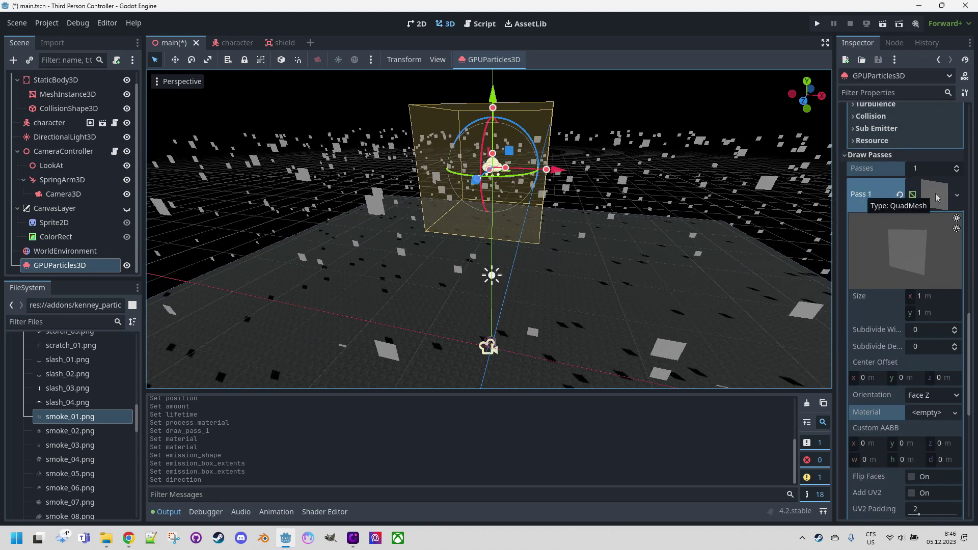
scroll(912, 354, "down", 2)
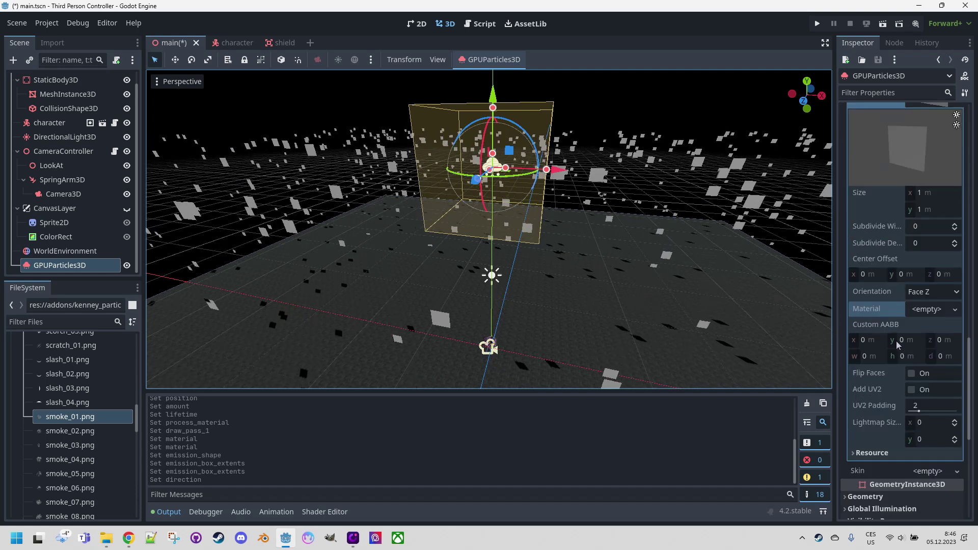
left_click(928, 309)
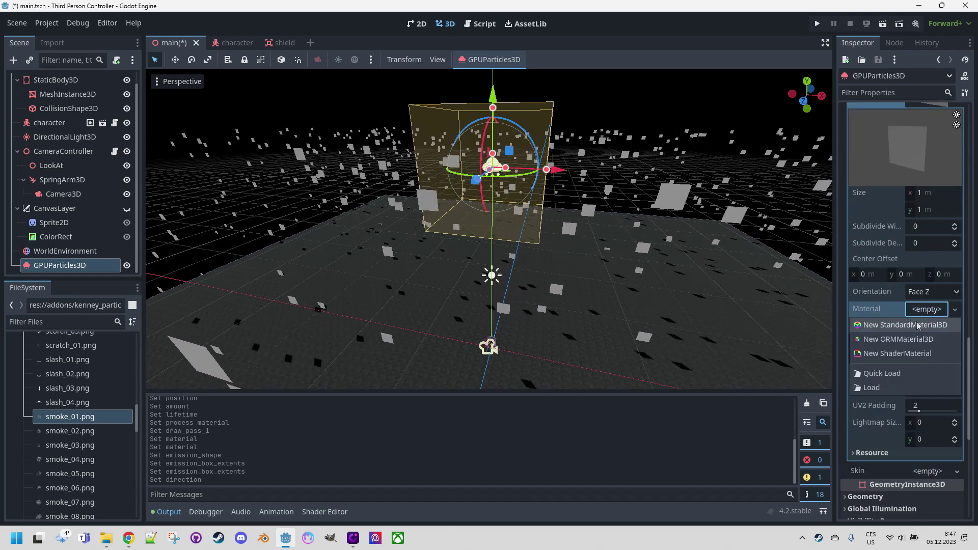
left_click(918, 325)
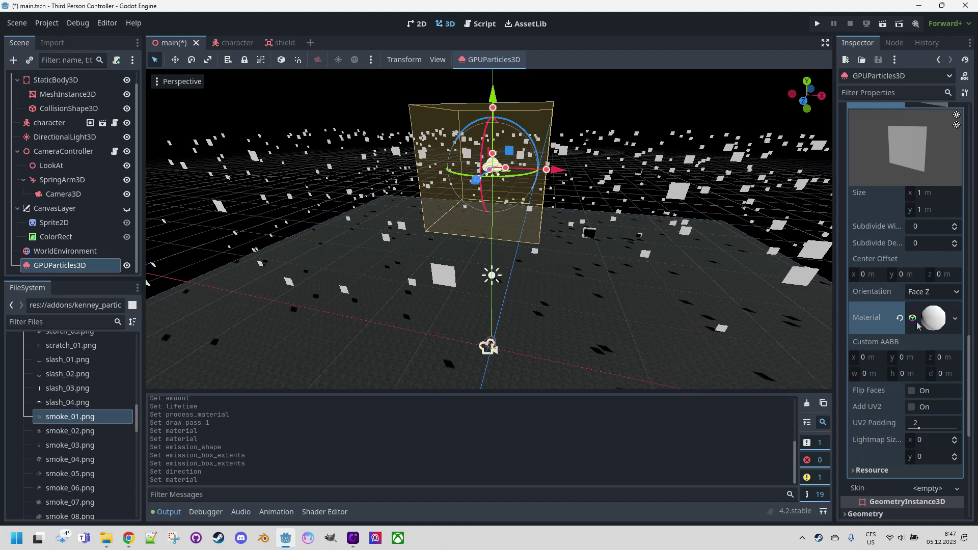
Step: Set the material's Albedo texture to smoke_01.png
left_click(933, 324)
scroll(917, 326, "down", 3)
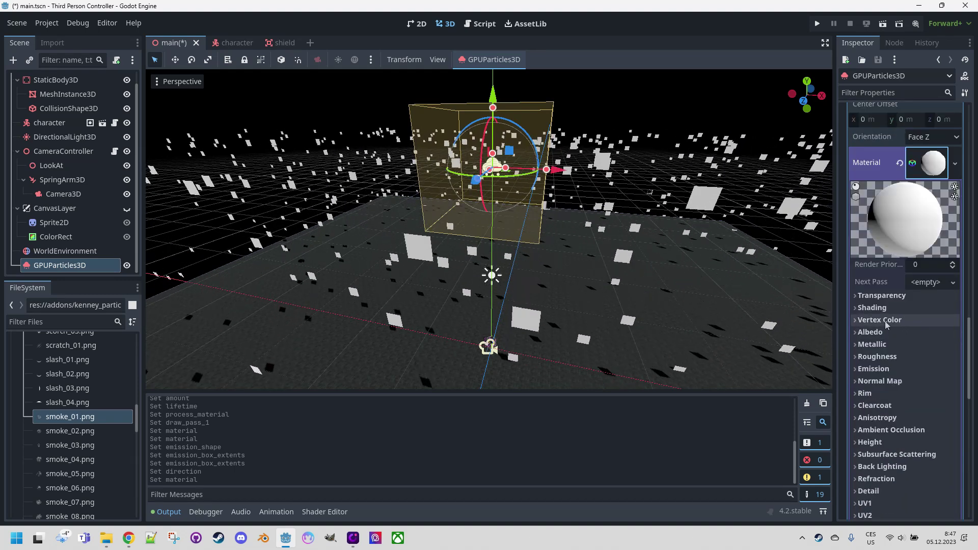
left_click(856, 333)
scroll(866, 336, "down", 2)
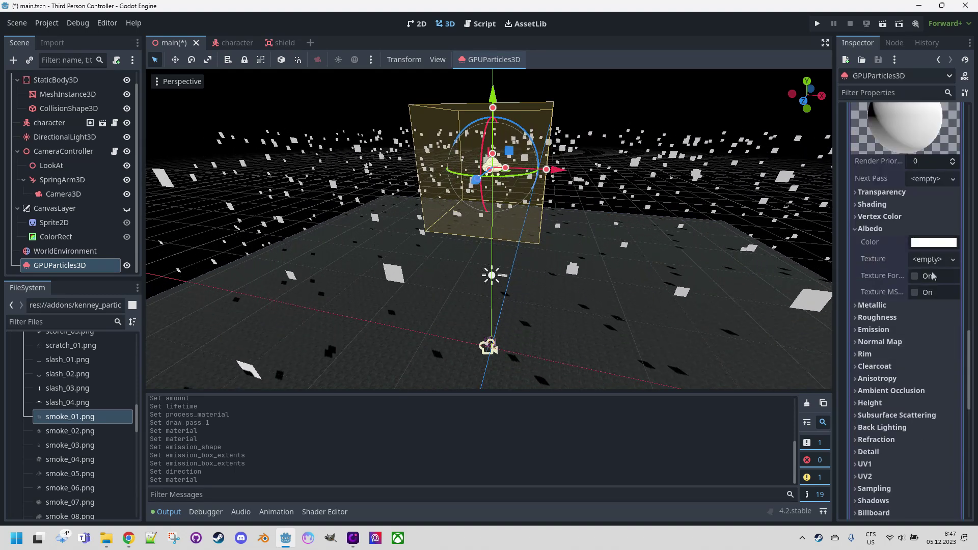
left_click_drag(70, 417, 917, 261)
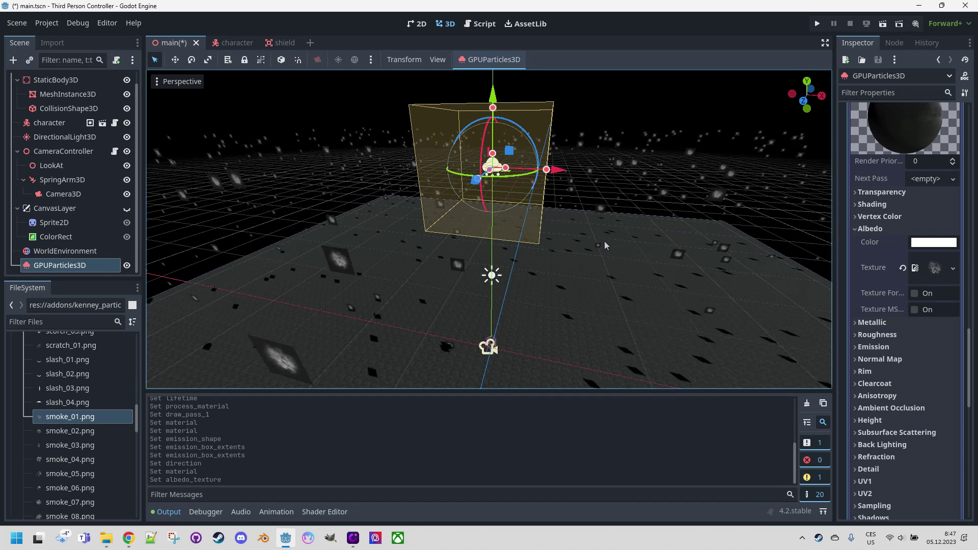
Step: Set the smoke material's Transparency to Alpha and its Shading Mode to Unshaded
left_click(857, 192)
left_click(932, 206)
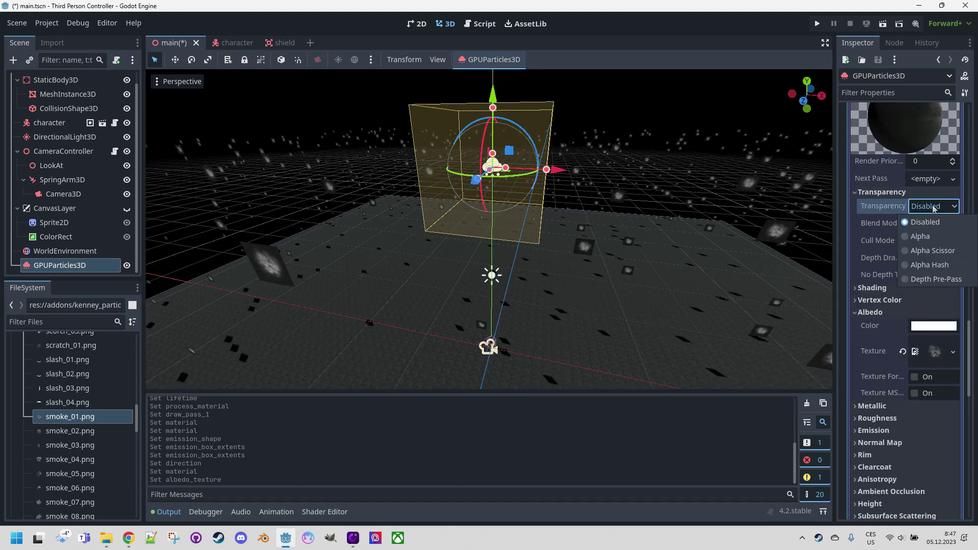
left_click(924, 237)
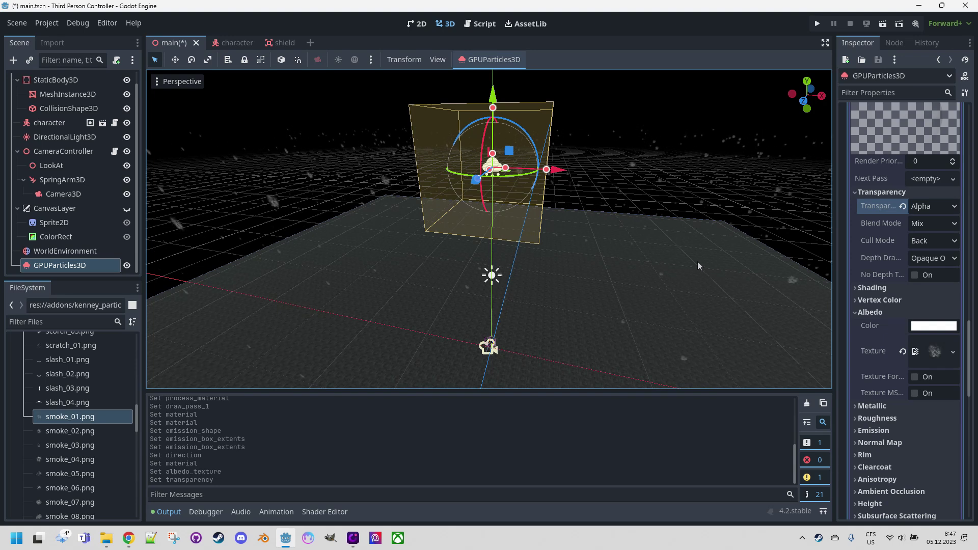
left_click(871, 288)
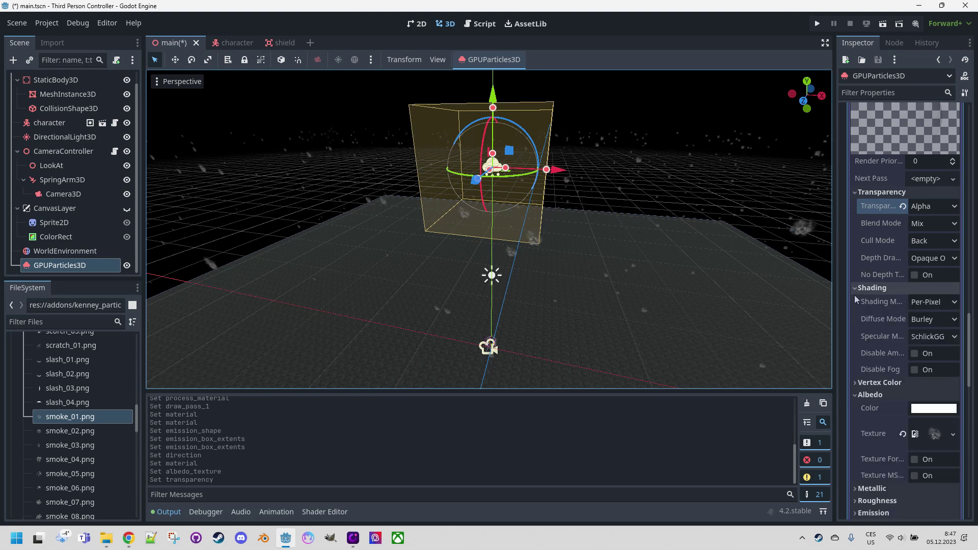
left_click(927, 302)
left_click(934, 319)
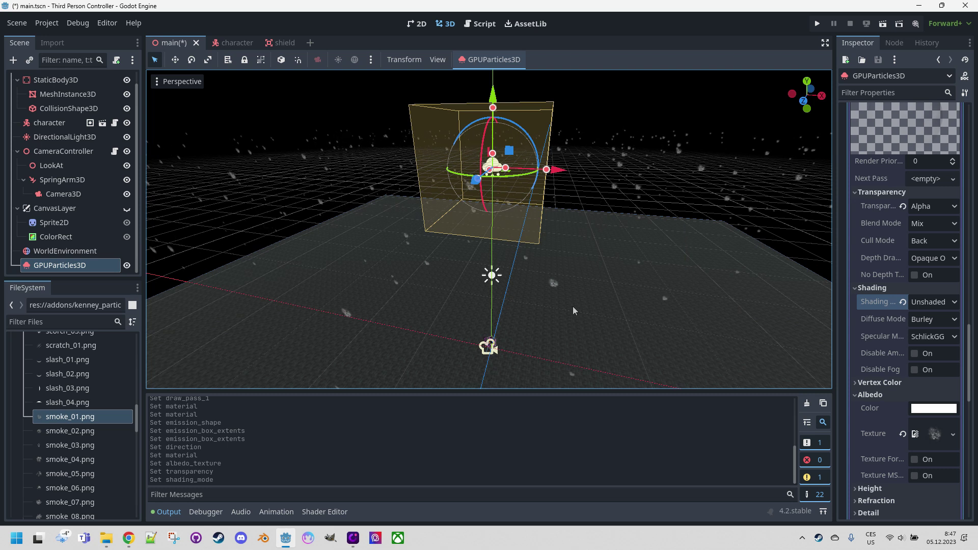
middle_click_drag(615, 295, 604, 88)
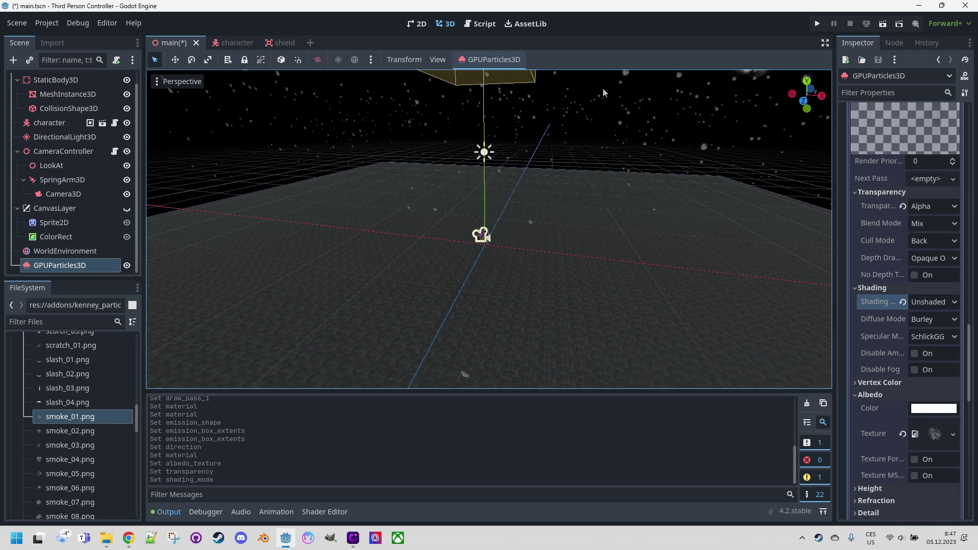
scroll(604, 87, "up", 2)
middle_click_drag(619, 166, 622, 198)
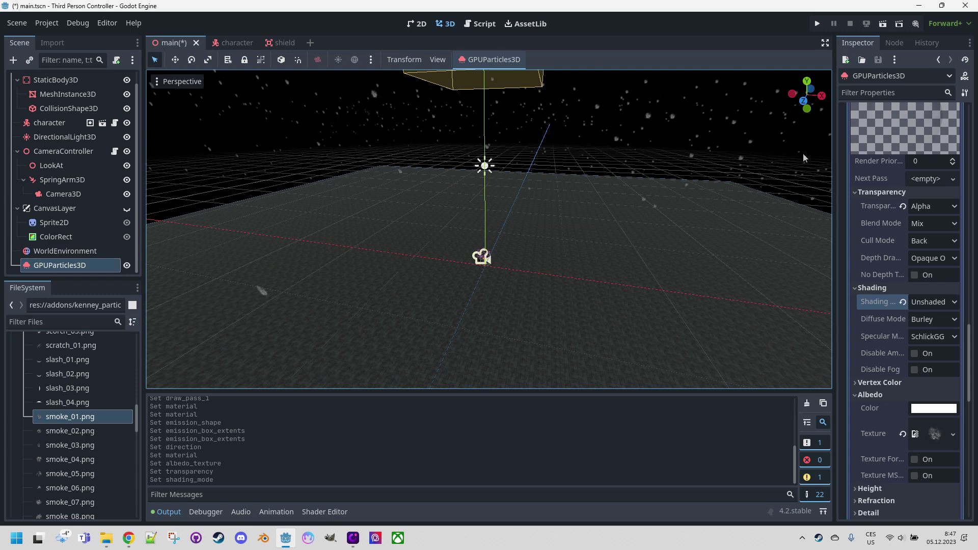
middle_click_drag(656, 214, 686, 215)
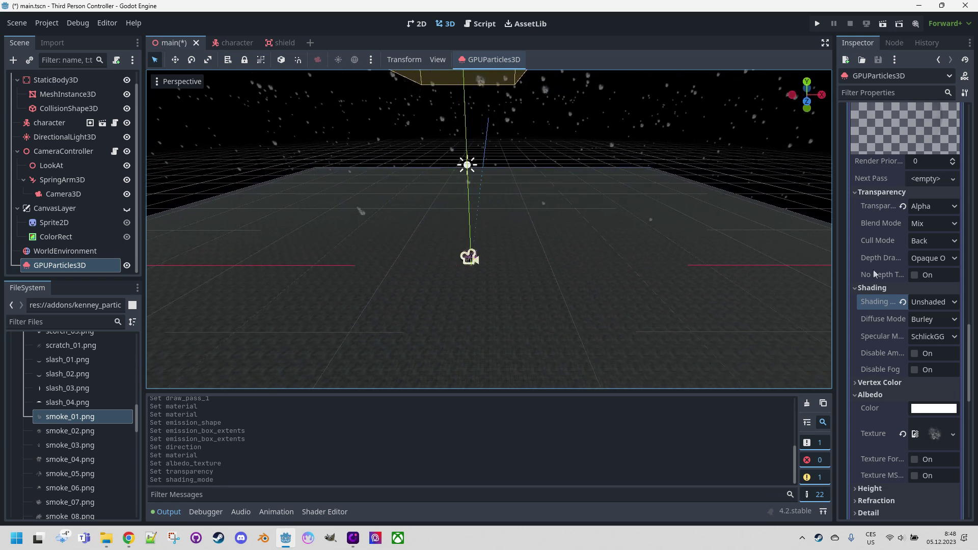
Step: Set Billboard Mode to Particle Billboard with Keep Scale ticked, then view the particle box
scroll(914, 337, "down", 5)
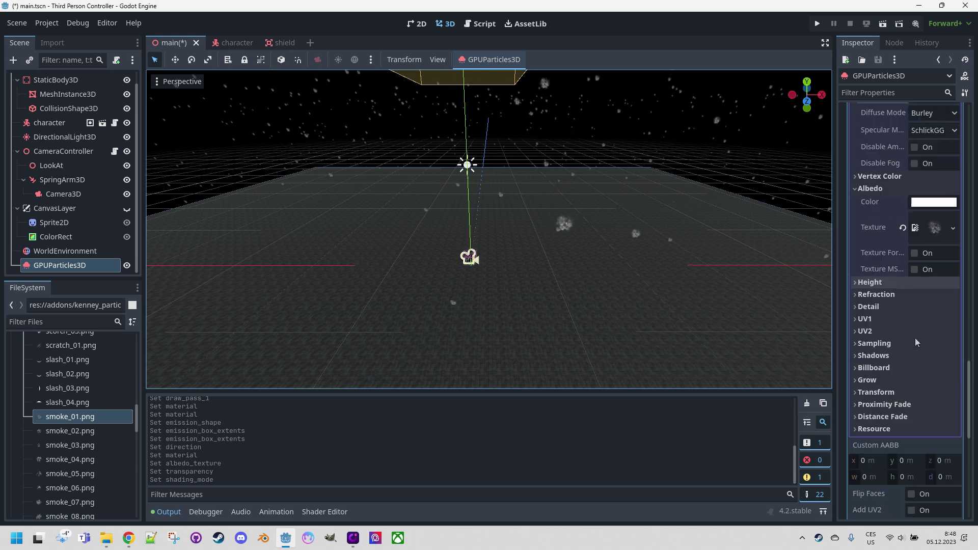
left_click(858, 366)
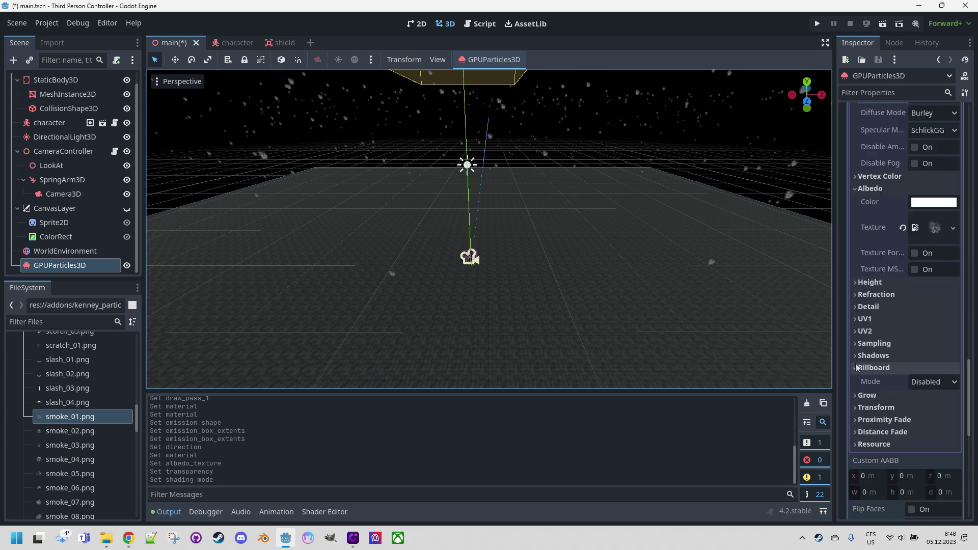
left_click(933, 382)
left_click(924, 439)
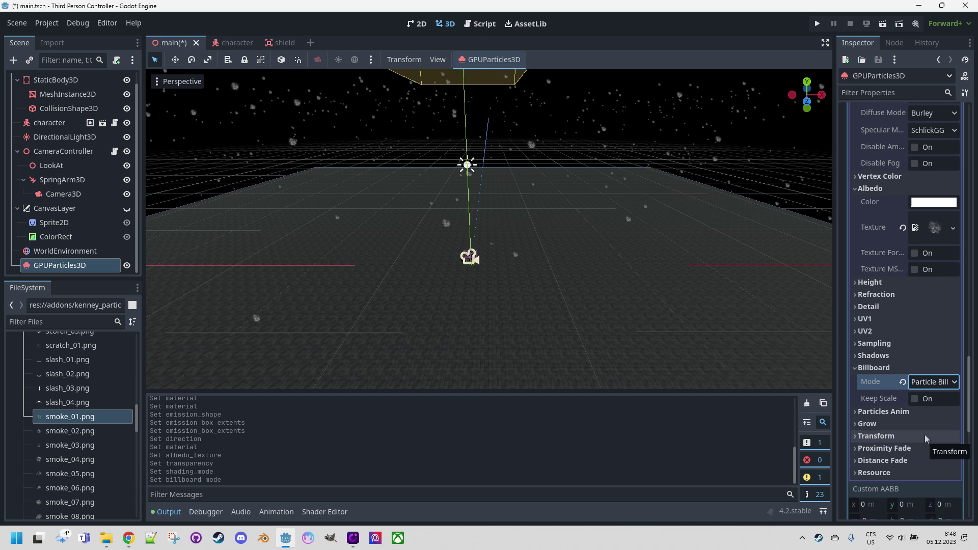
left_click(915, 399)
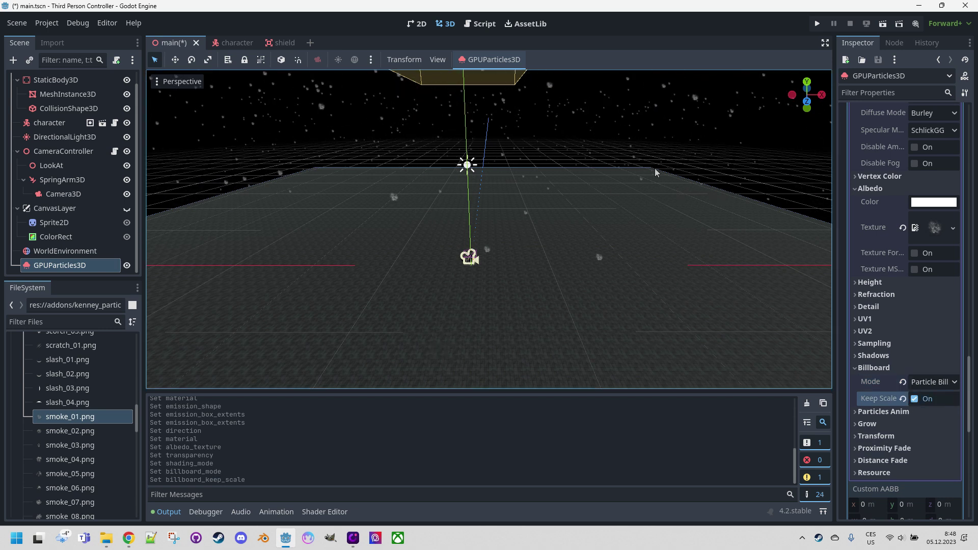
middle_click_drag(658, 172, 561, 134)
scroll(561, 133, "up", 2)
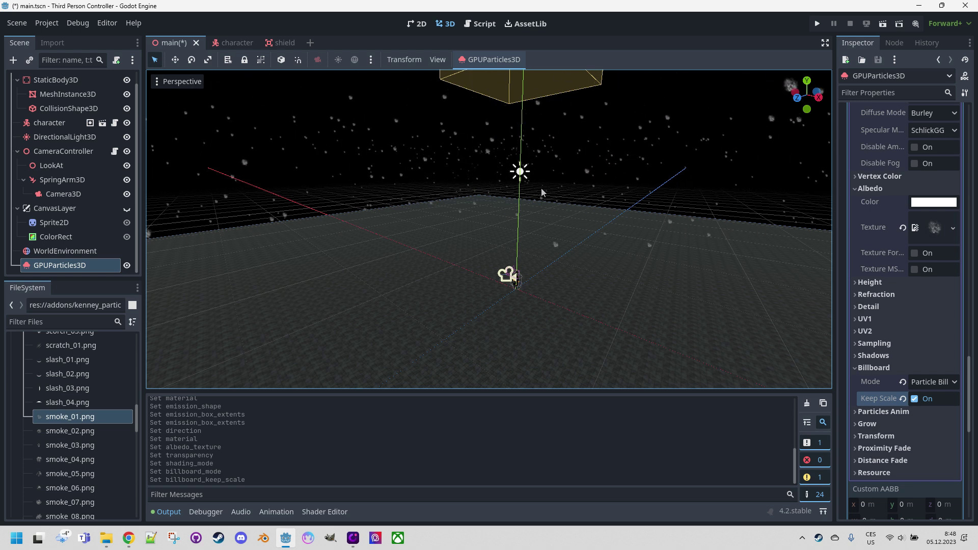
middle_click_drag(552, 181, 552, 299)
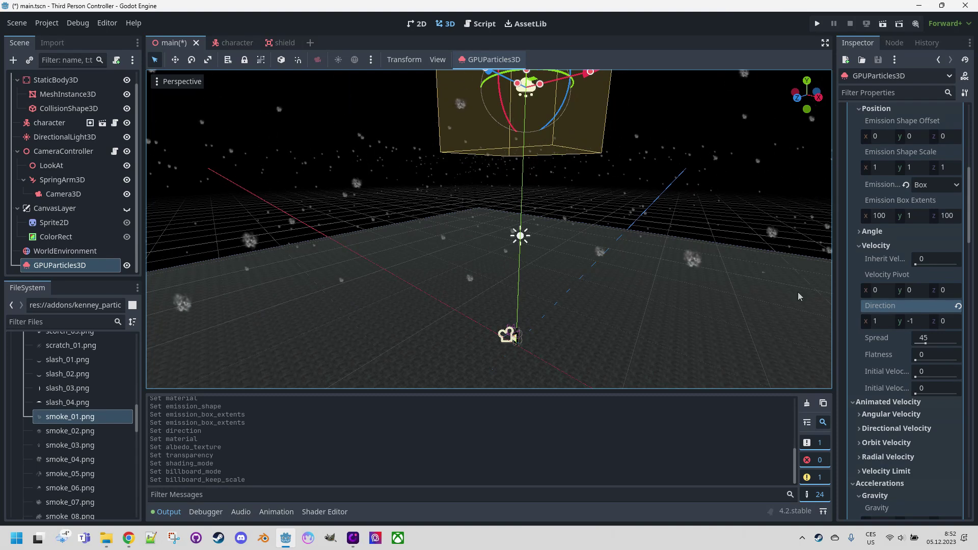
Step: Set the initial velocity range to 10–20
left_click(936, 375)
type("10")
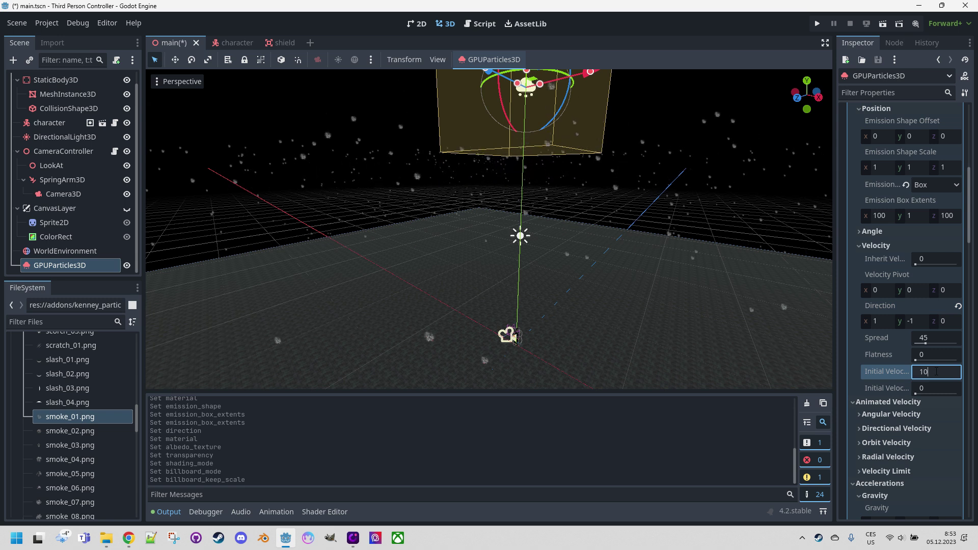
key("Tab")
type("20")
key("Tab")
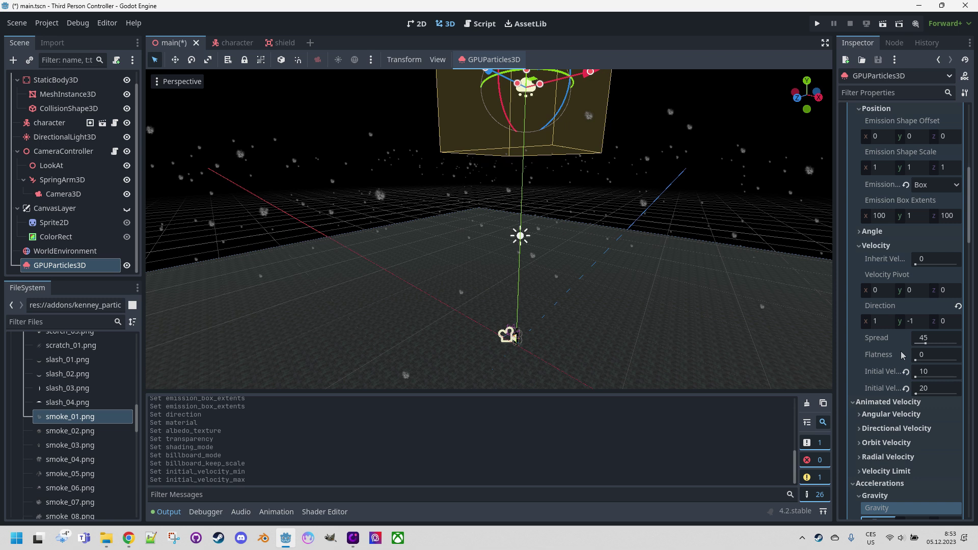
Step: Set the angular velocity range, with a minimum of 30
left_click(860, 417)
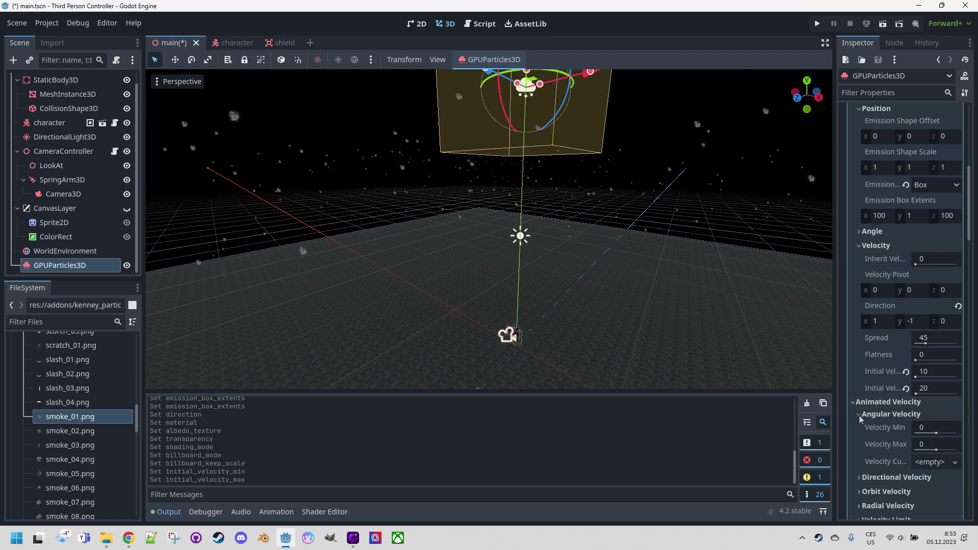
left_click(934, 428)
type("3")
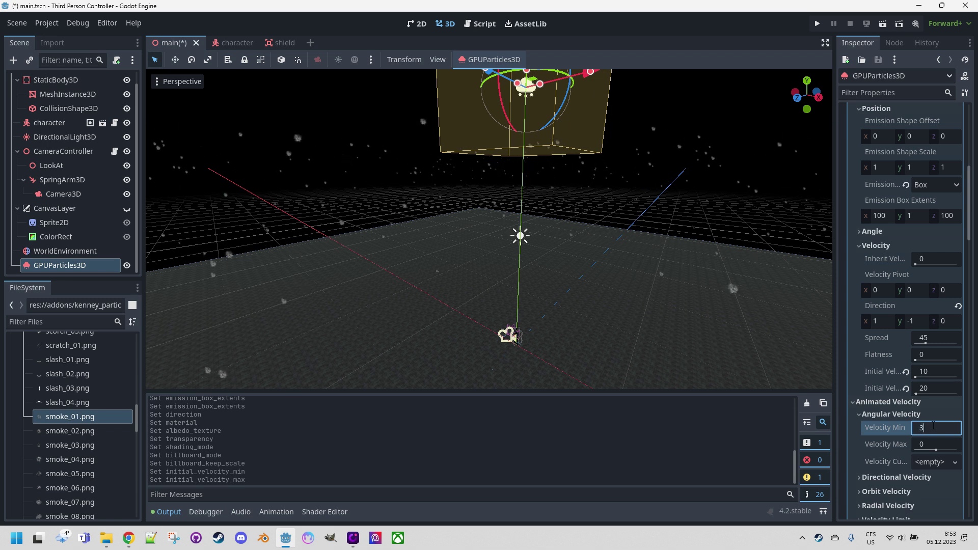
type("0")
key("Tab")
key("Tab")
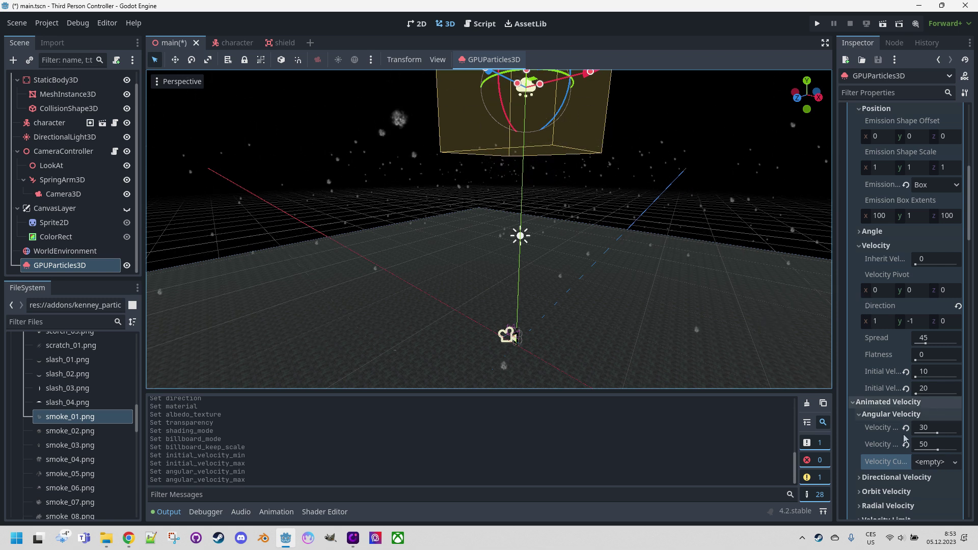
Step: Set the linear acceleration range to 1–10
scroll(896, 372, "up", 4)
scroll(895, 375, "down", 8)
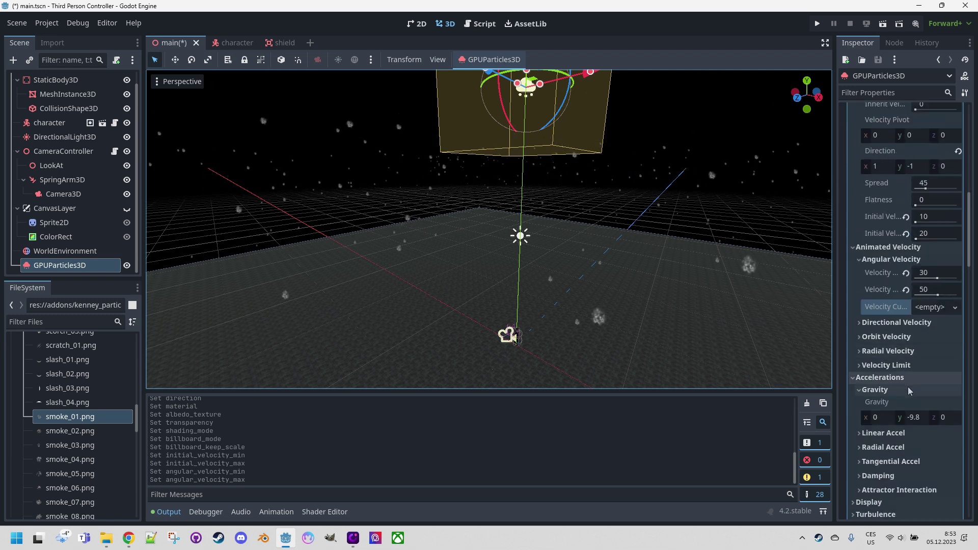
left_click(887, 432)
scroll(892, 427, "down", 1)
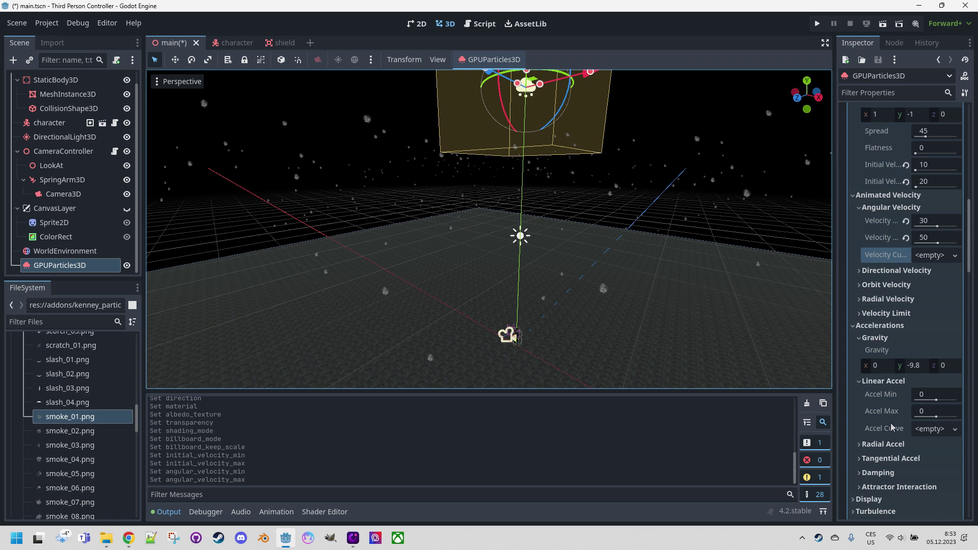
left_click(939, 397)
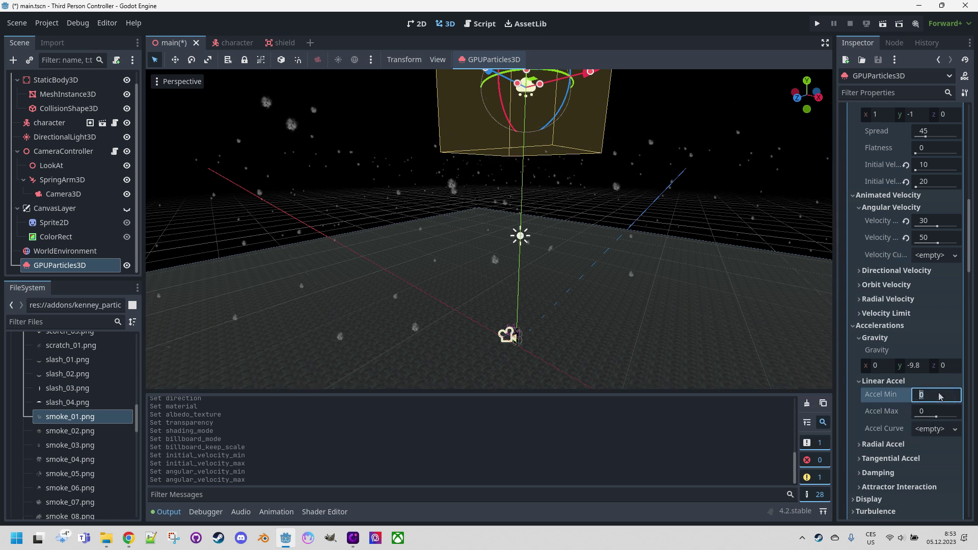
key("Tab")
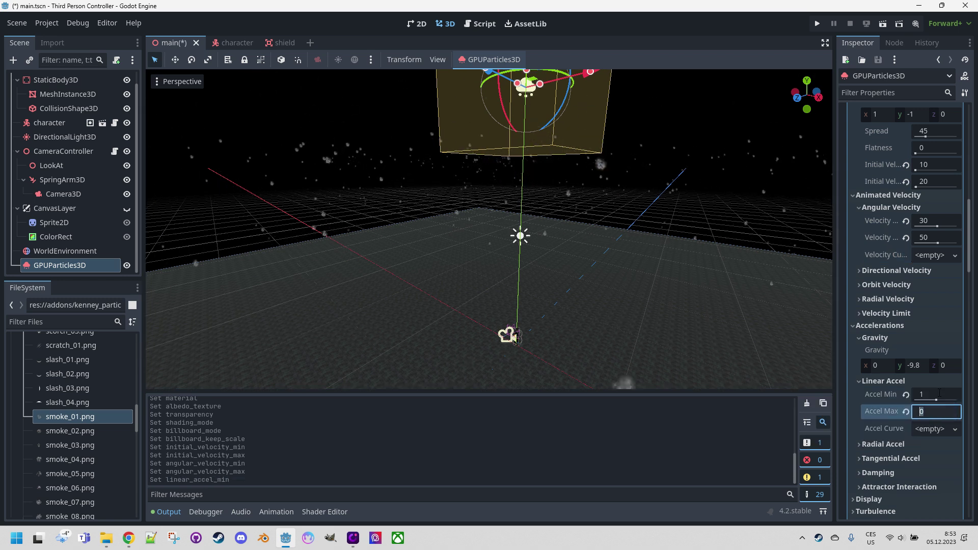
key("Tab")
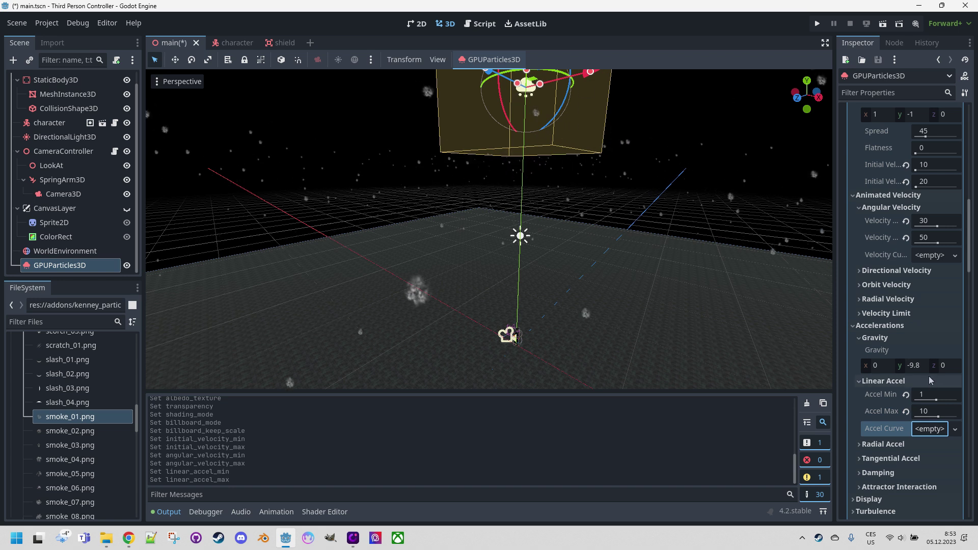
Step: Set the particle Angle Max to 360 degrees
scroll(886, 316, "up", 5)
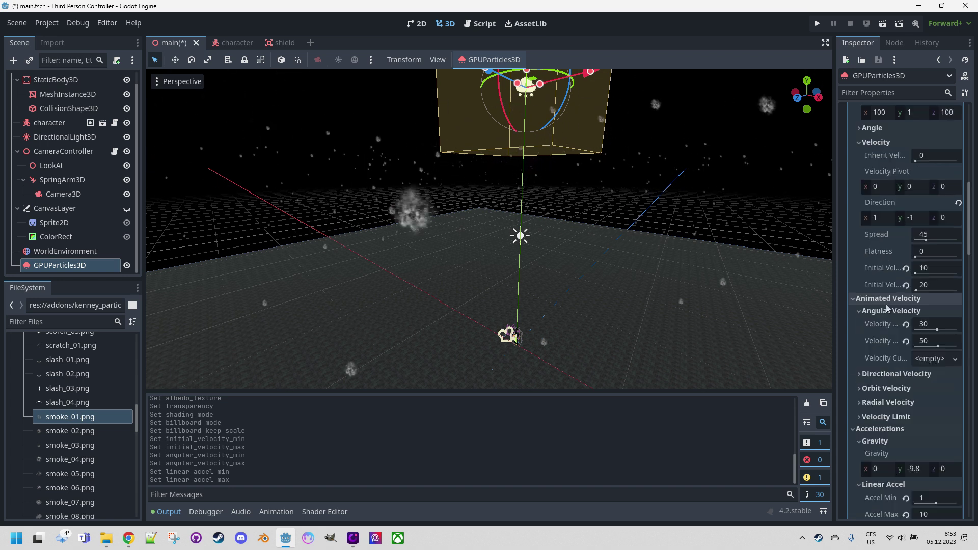
left_click(866, 231)
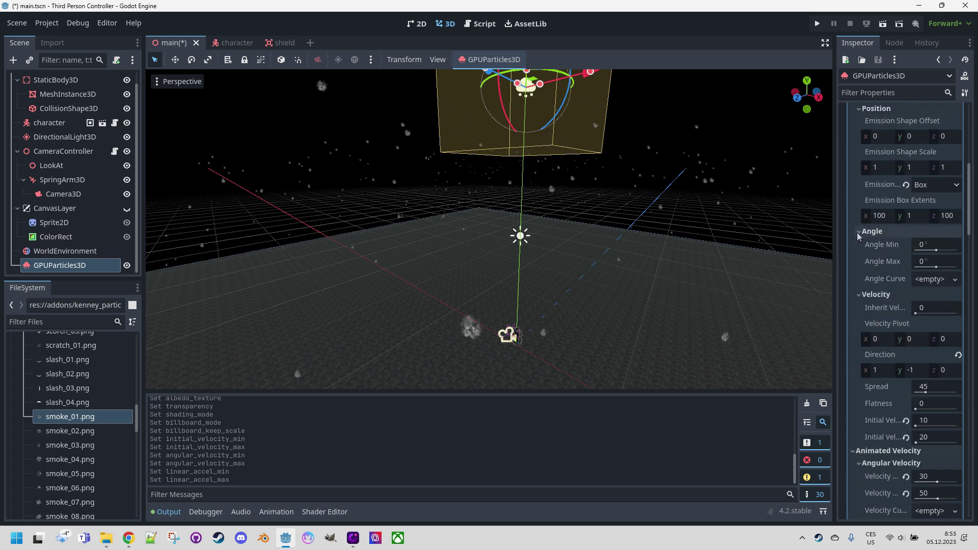
left_click(937, 262)
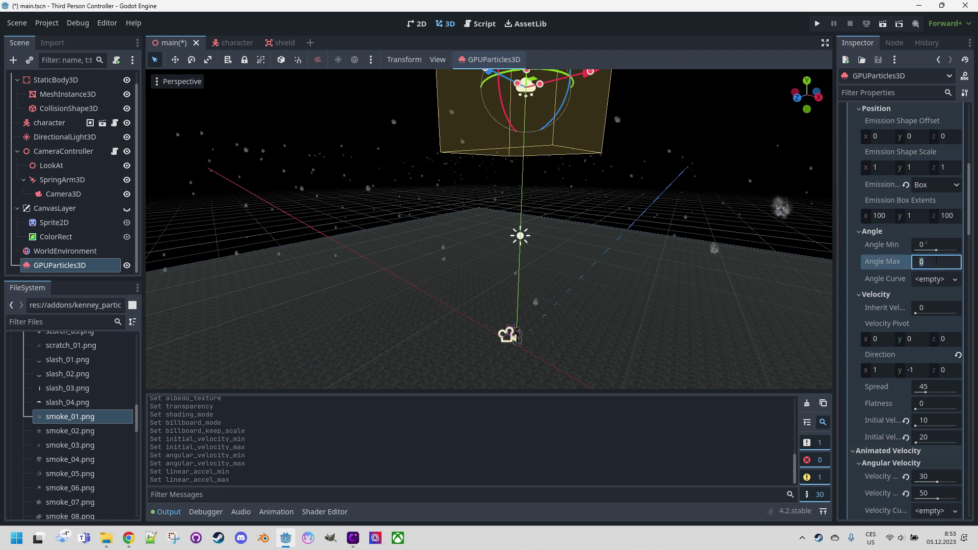
key("Tab")
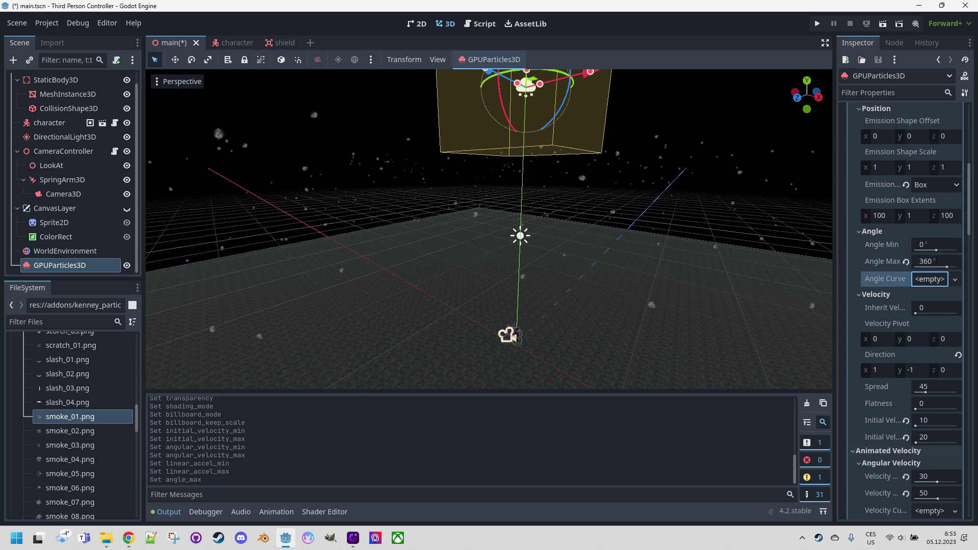
Step: Set Display > Scale > Scale Min to 0.5
scroll(905, 325, "down", 3)
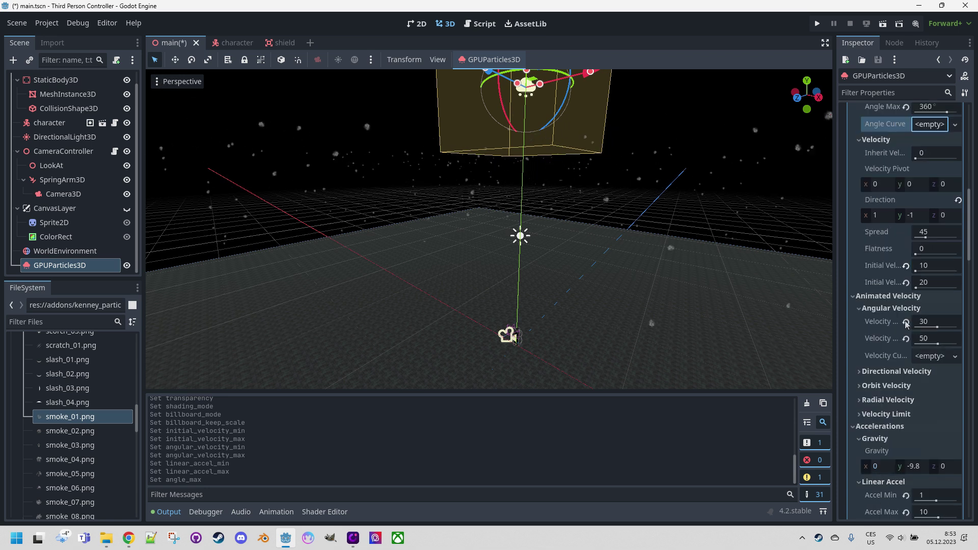
scroll(910, 320, "down", 3)
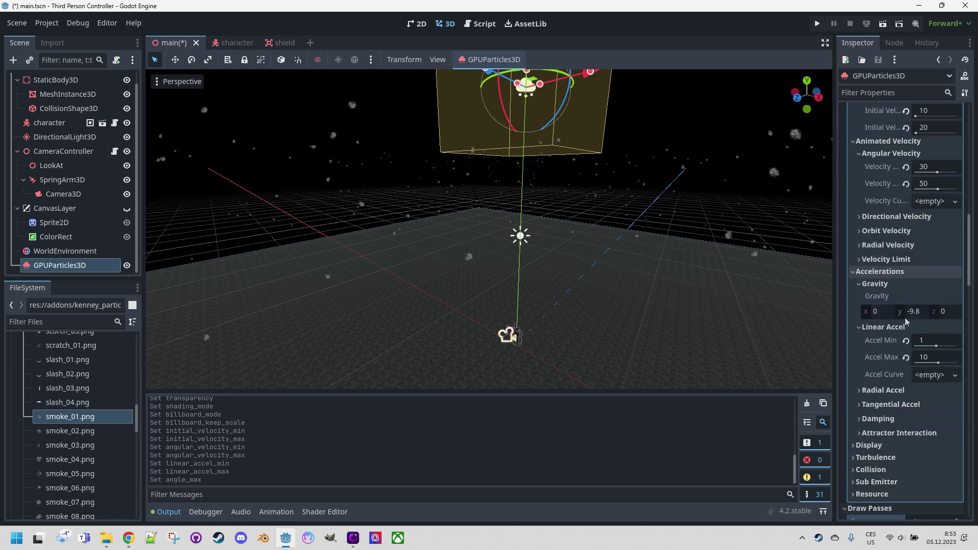
left_click(862, 445)
scroll(864, 358, "down", 2)
left_click(863, 356)
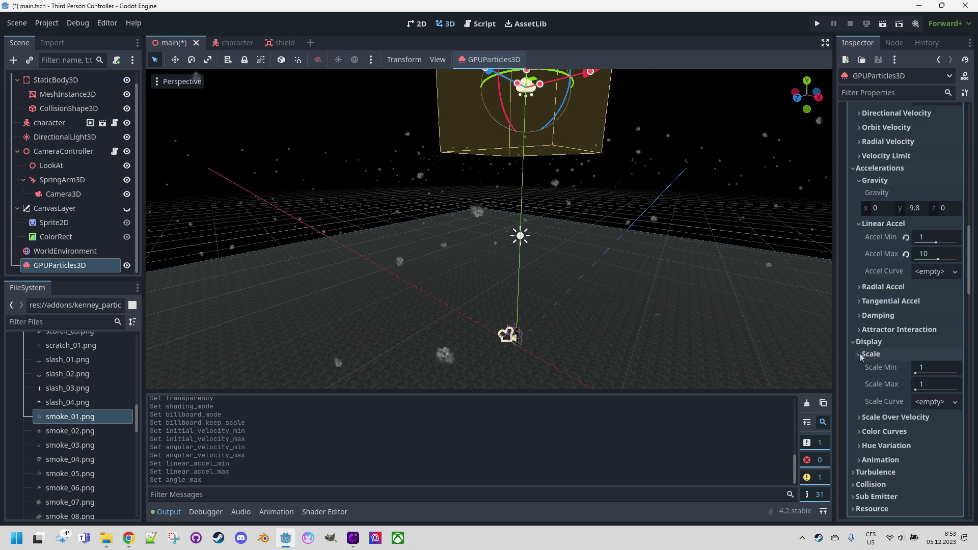
left_click(930, 369)
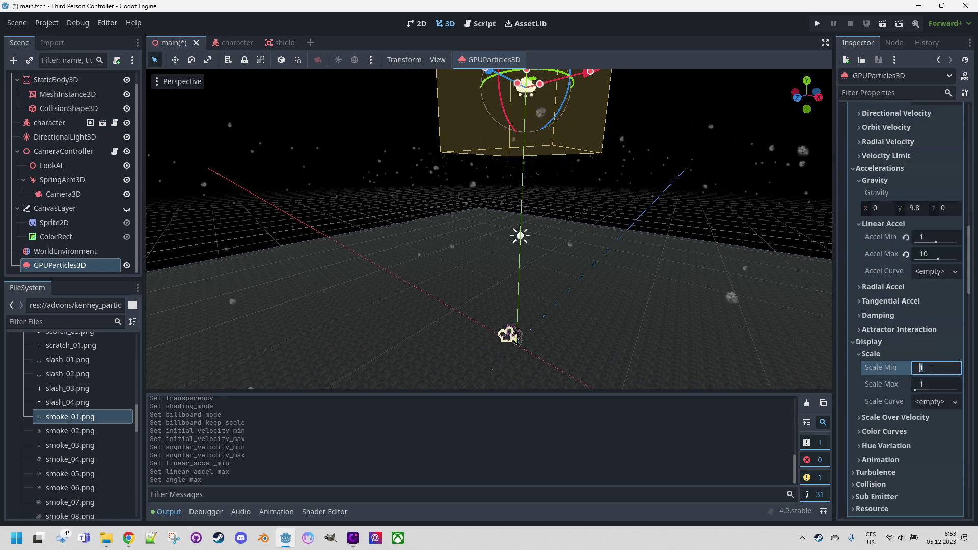
type("0.5")
key("Tab")
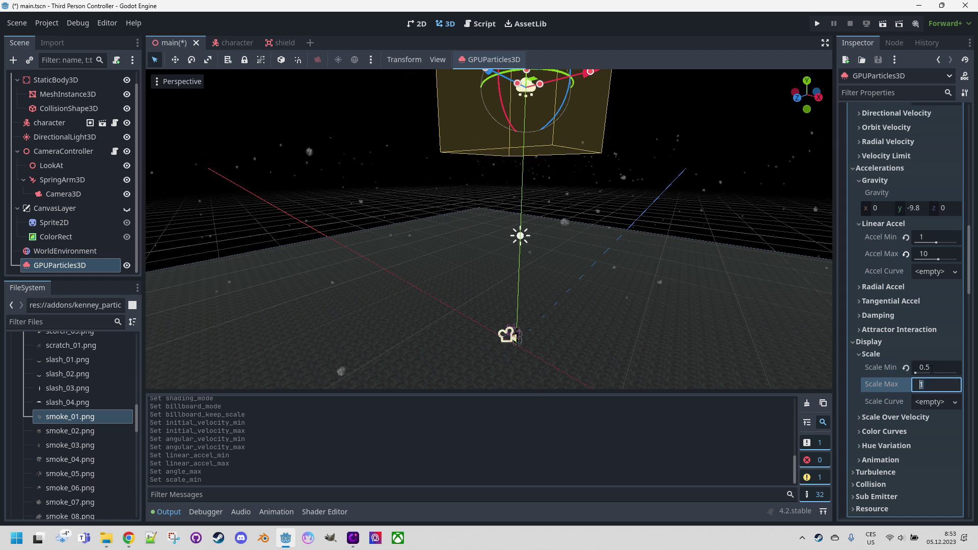
scroll(663, 250, "up", 4)
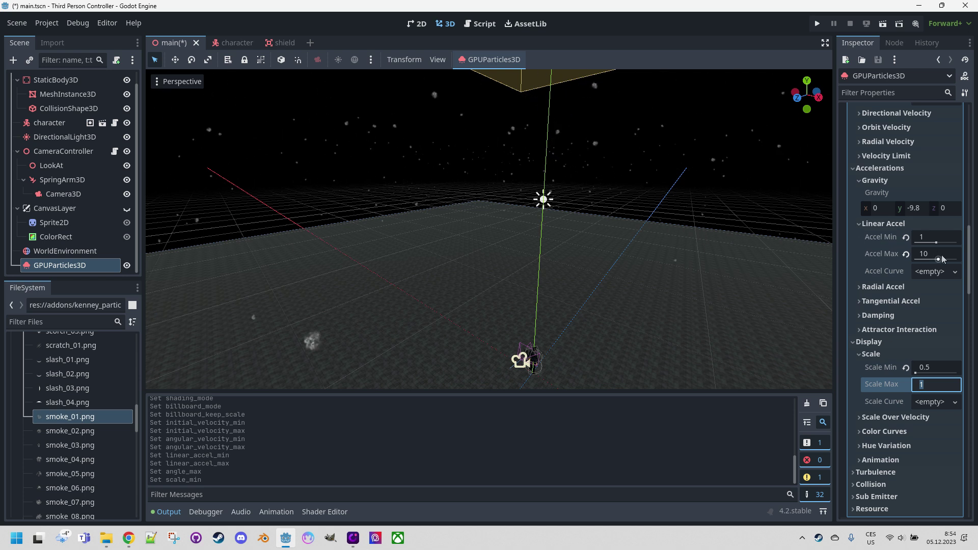
Step: Commit a particle Amount of 10000 and orbit the view to inspect the denser snow
scroll(932, 246, "up", 10)
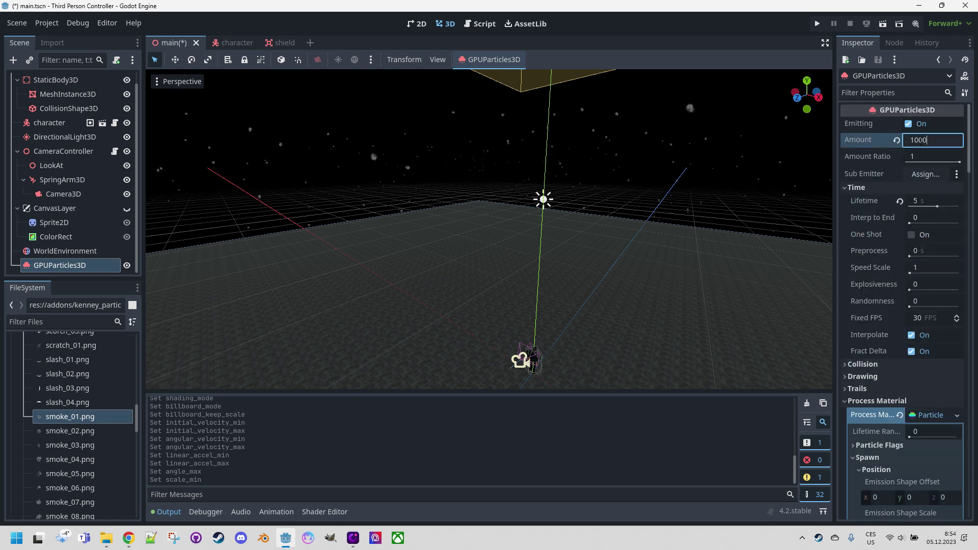
key("Tab")
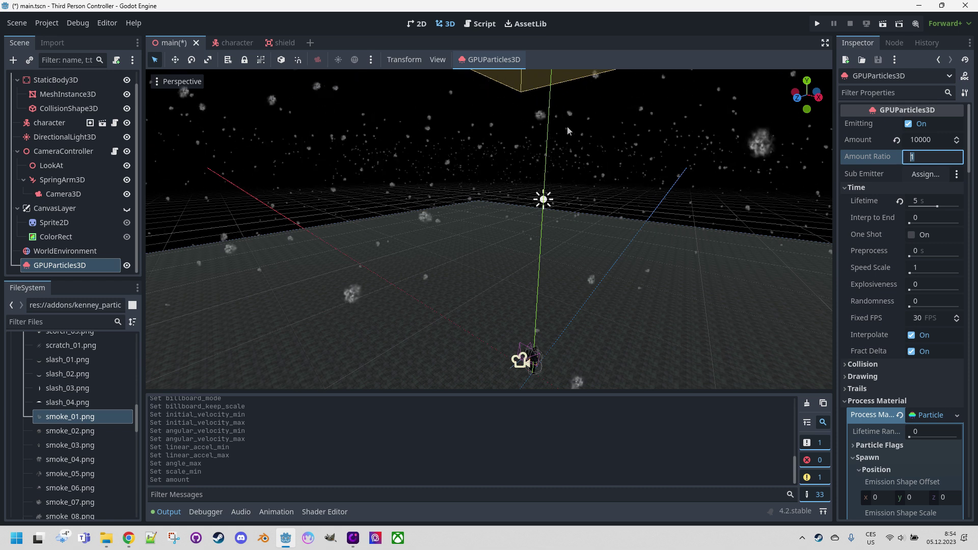
middle_click_drag(567, 127, 573, 300)
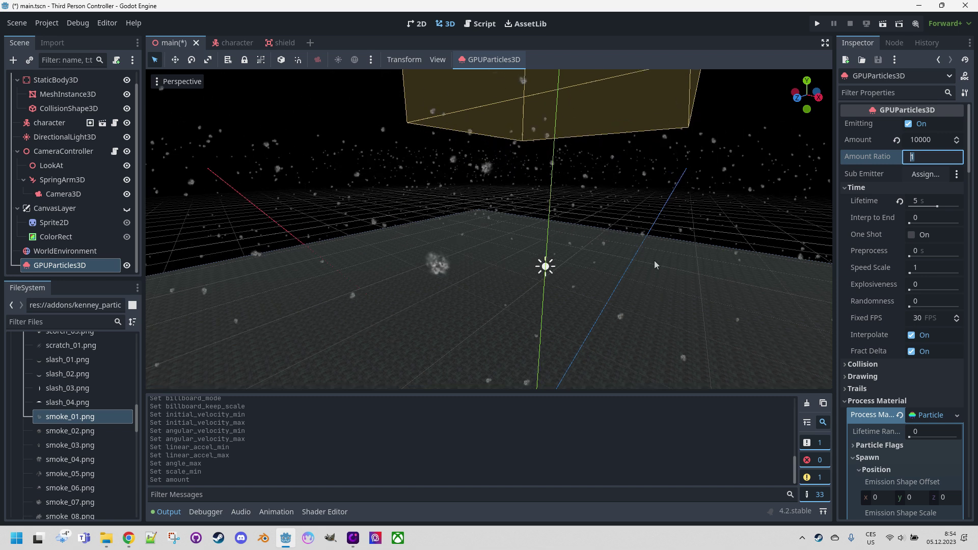
middle_click_drag(654, 261, 632, 154)
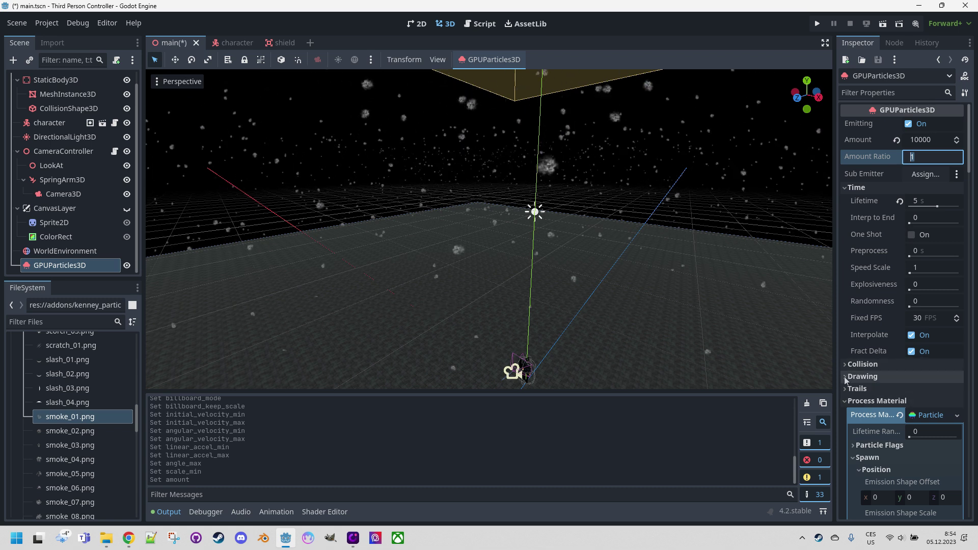
Step: Expand the emitter's Drawing section to show the Visibility AABB at -4 and 8 m
left_click(889, 376)
scroll(888, 351, "down", 2)
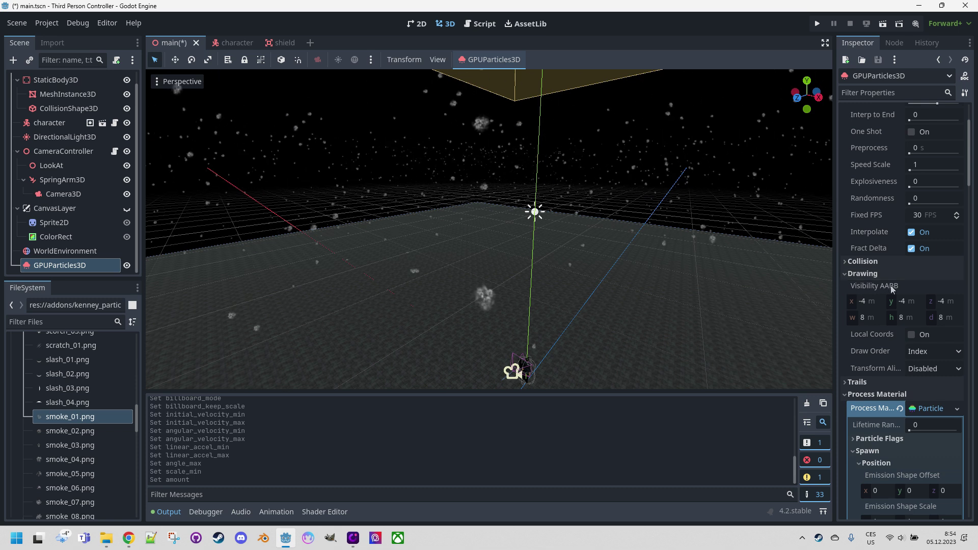
scroll(893, 291, "down", 1)
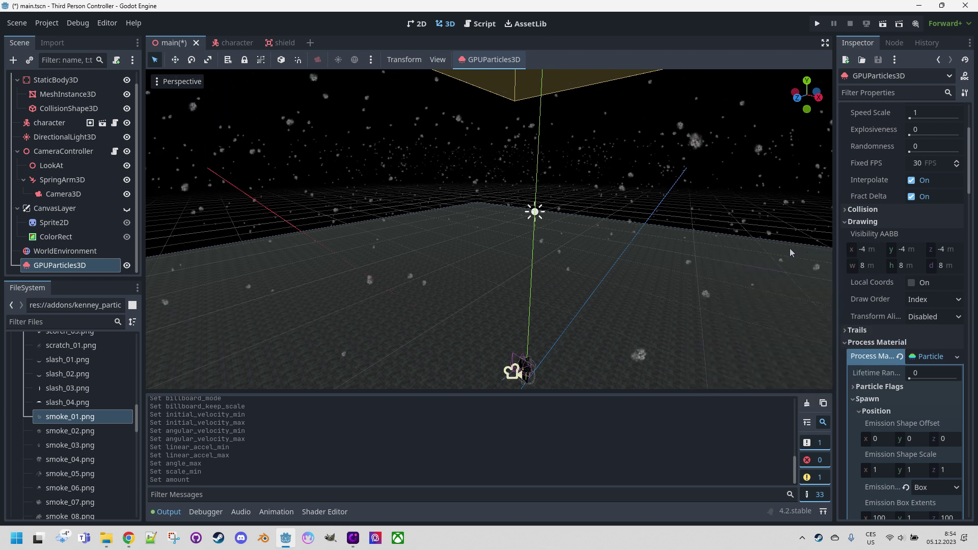
mouse_move(877, 238)
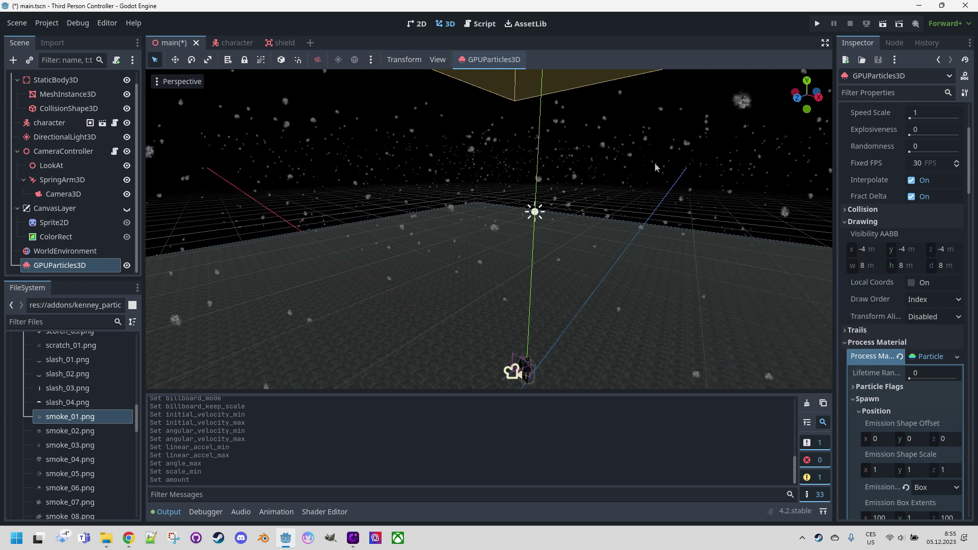
Step: Generate AABB from the GPUParticles3D menu, giving bounds of 397.6 × 353.6 × 434.3
left_click(492, 60)
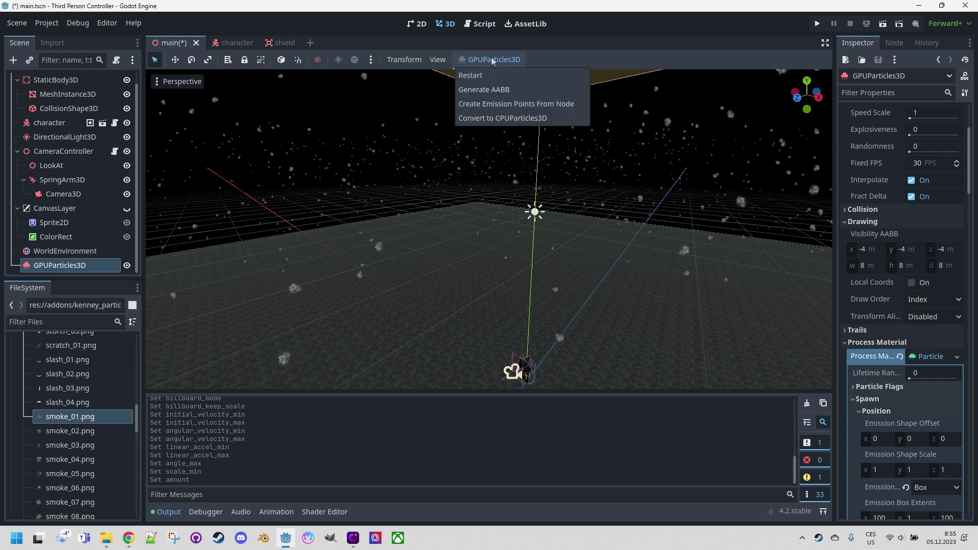
left_click(484, 90)
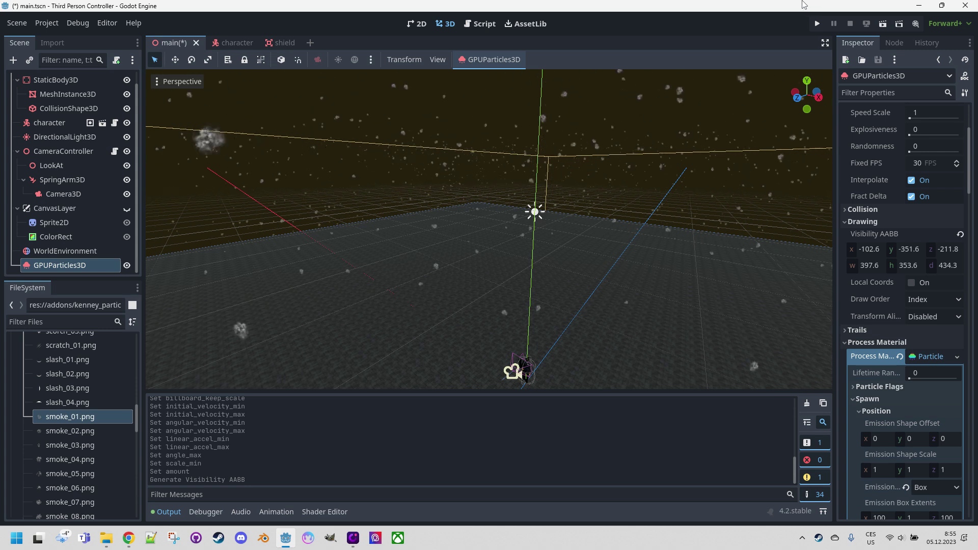
Step: Run the game, walk the character forward with W to watch the snow, then stop with F8
left_click(819, 24)
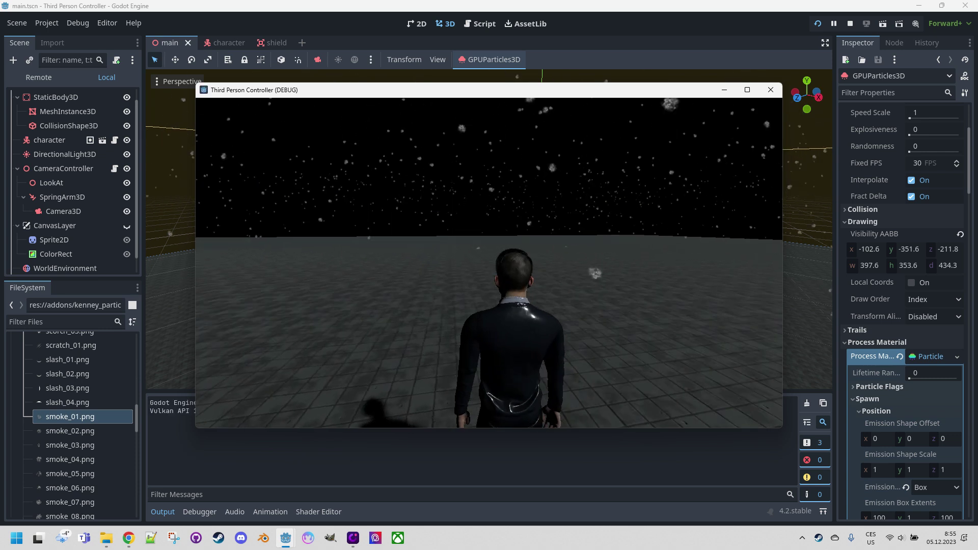
key("w")
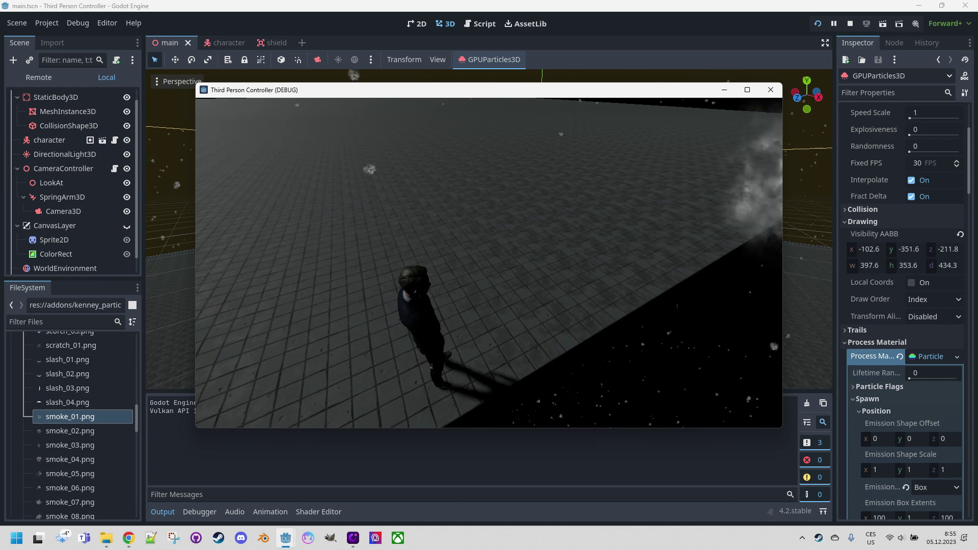
key("w")
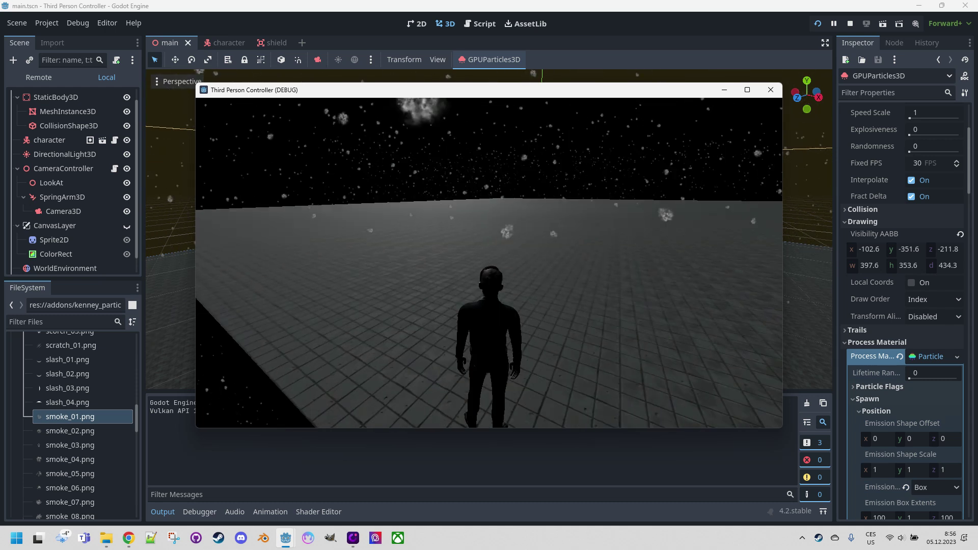
key("w")
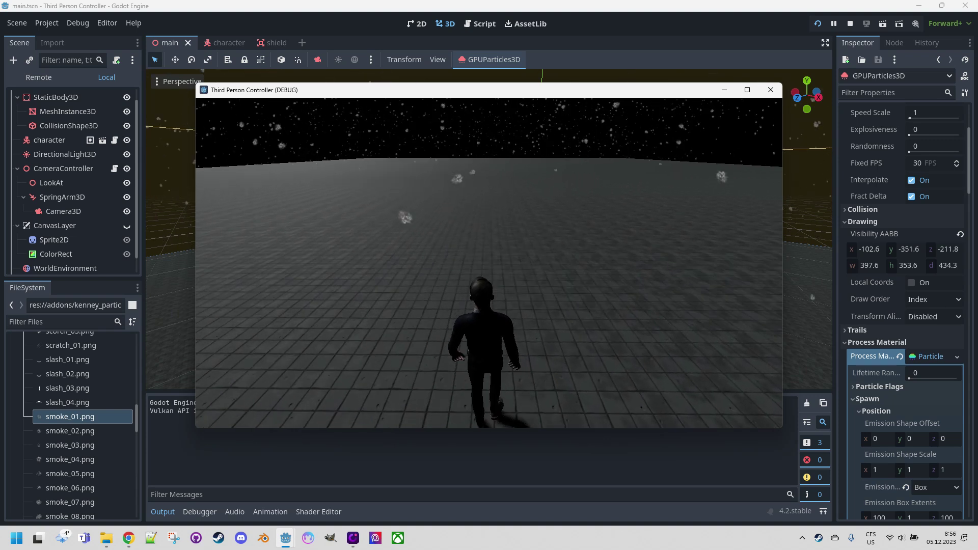
key("w")
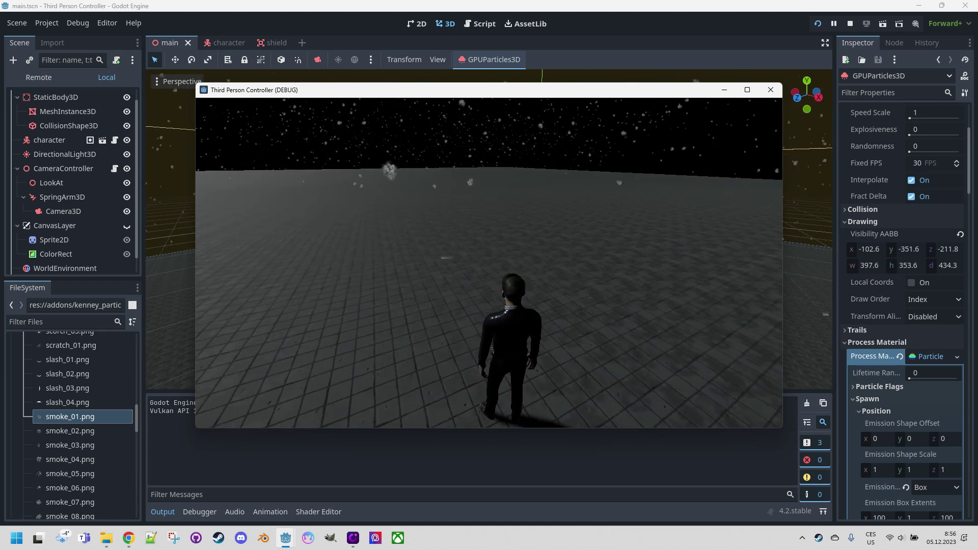
key("F8")
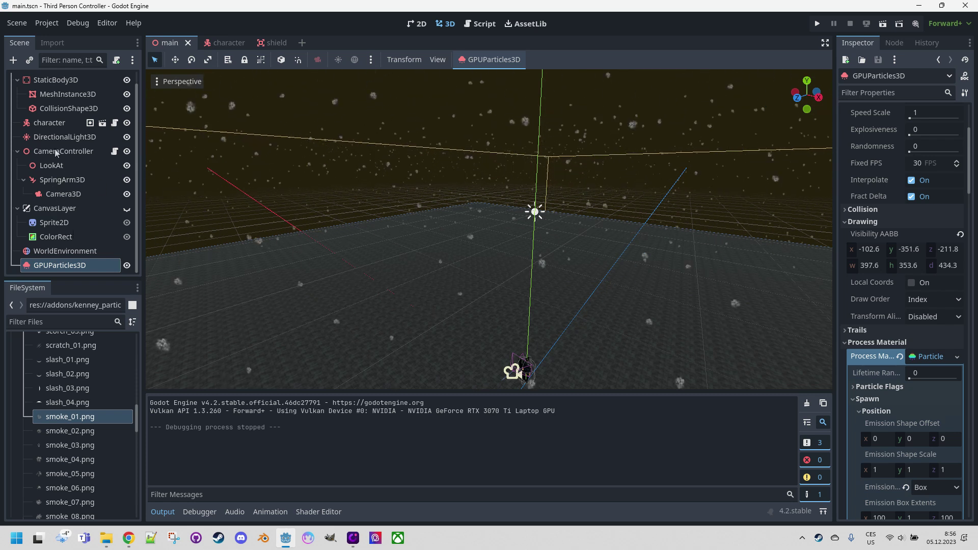
Step: Add a GPUParticlesCollisionBox3D child node under the main root node
scroll(66, 153, "up", 1)
left_click(75, 80)
right_click(75, 80)
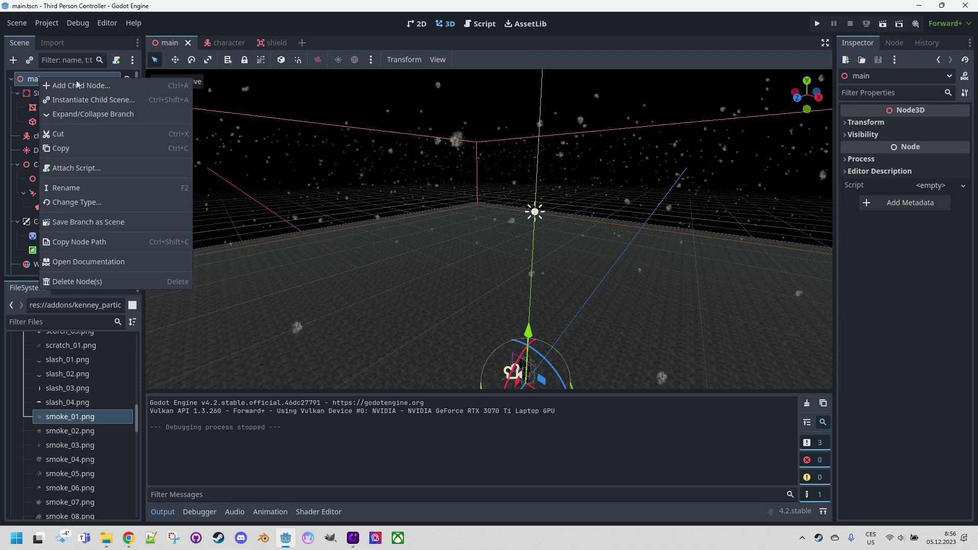
left_click(76, 84)
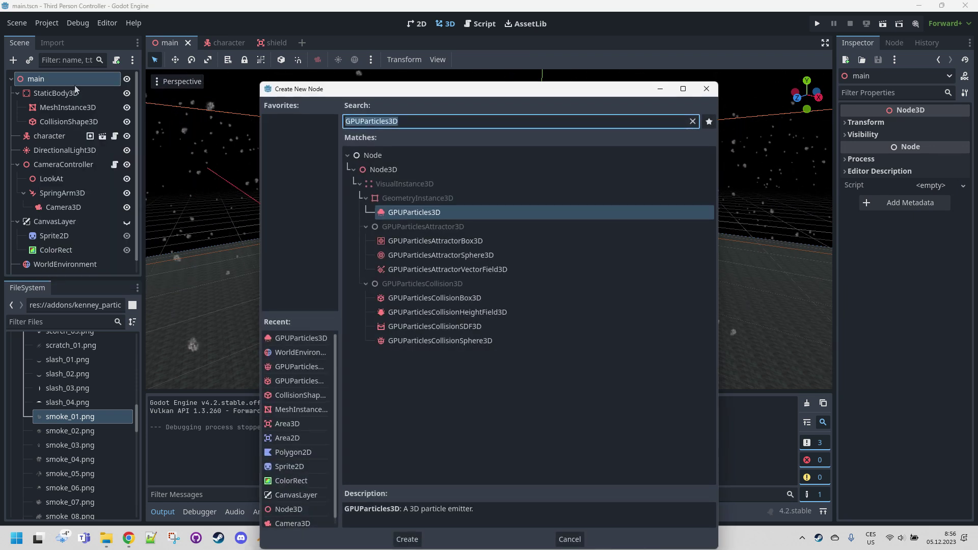
type("gpupa")
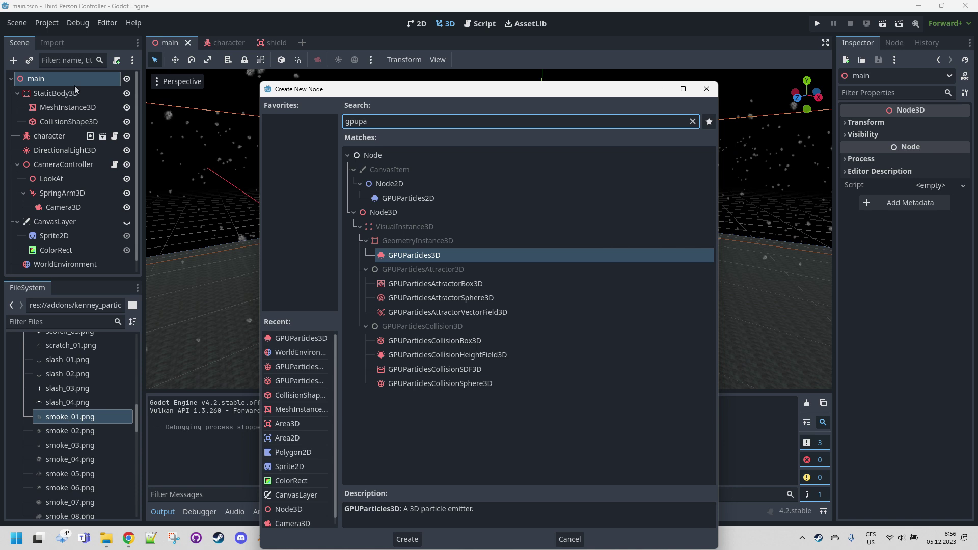
left_click(437, 340)
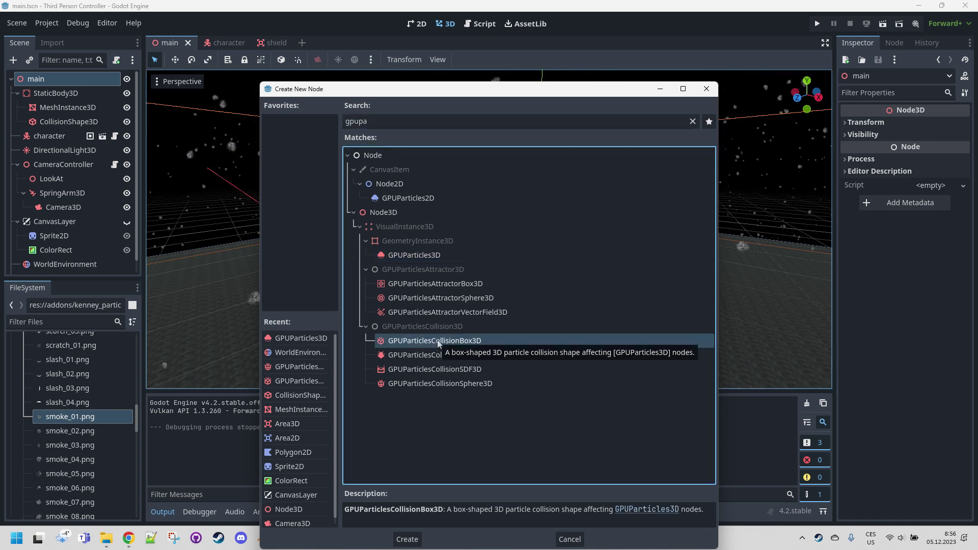
double_click(437, 340)
middle_click_drag(411, 309, 380, 273)
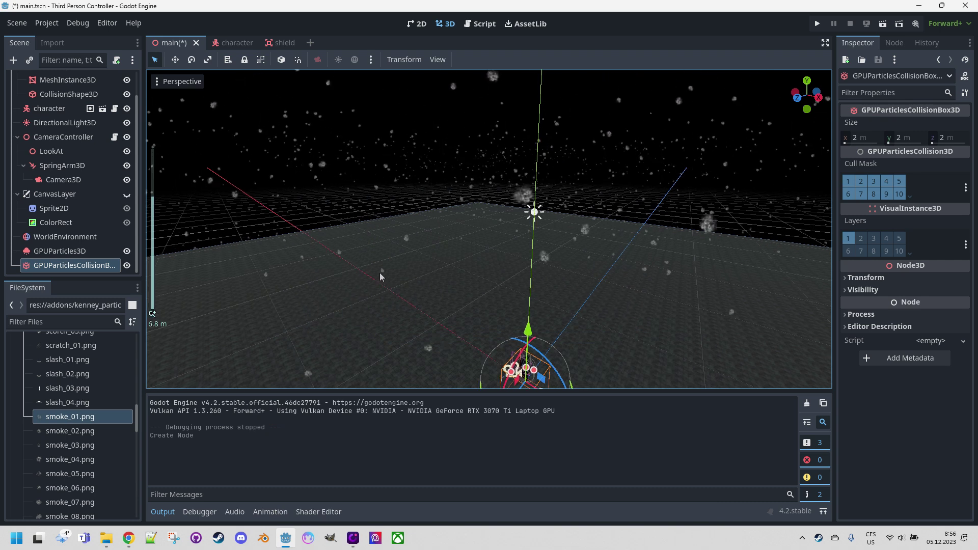
scroll(378, 273, "up", 3)
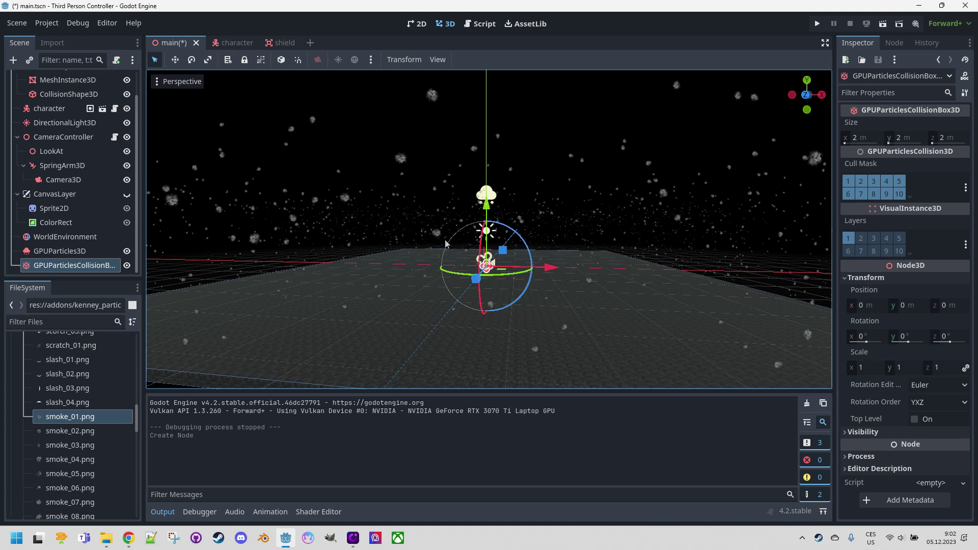
scroll(96, 185, "up", 2)
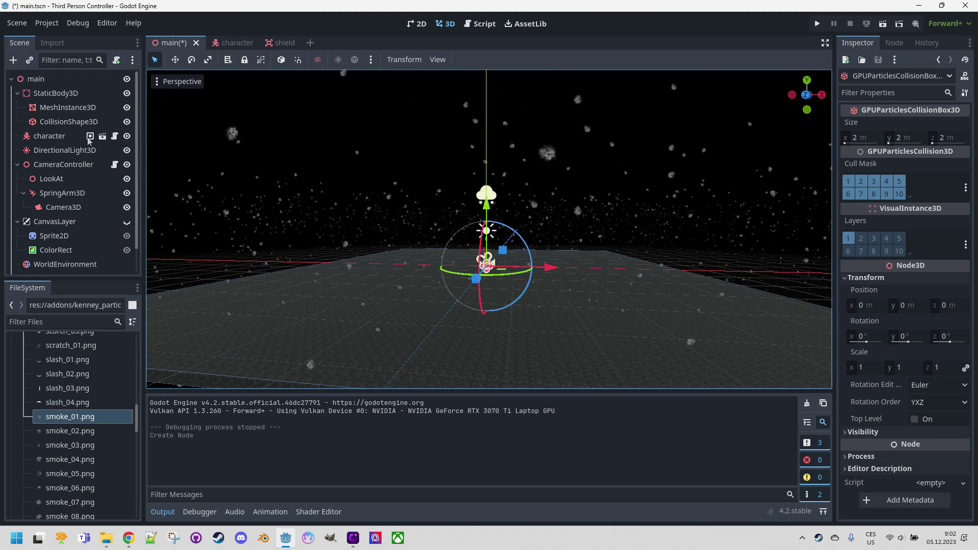
Step: Check the floor shape's size and set the collision box Size to 100 × 1 × 100
left_click(68, 121)
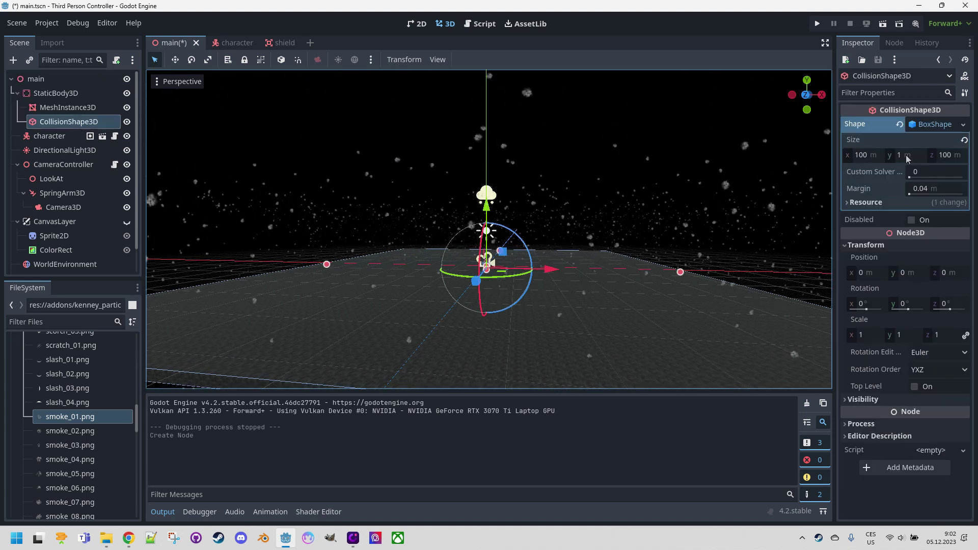
scroll(72, 204, "down", 2)
left_click(68, 265)
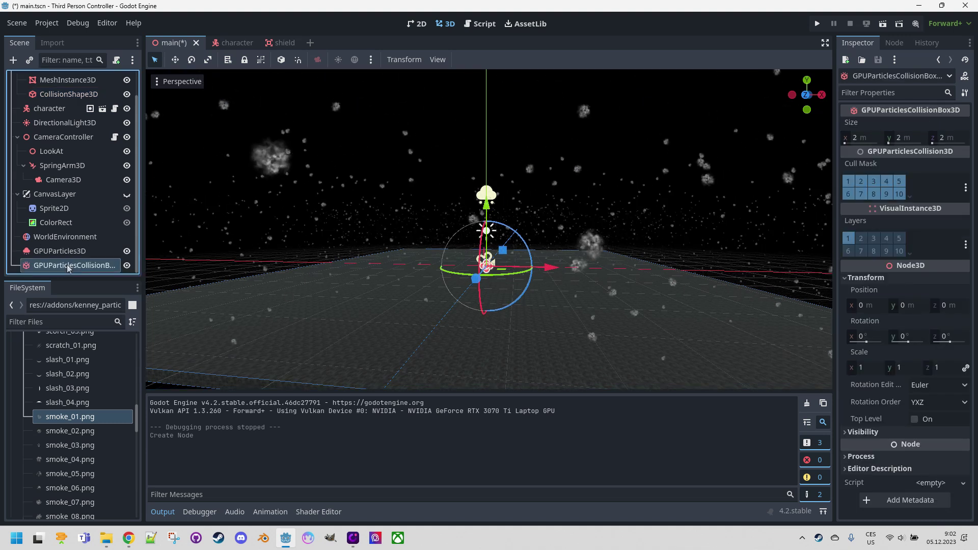
left_click(861, 138)
type("1")
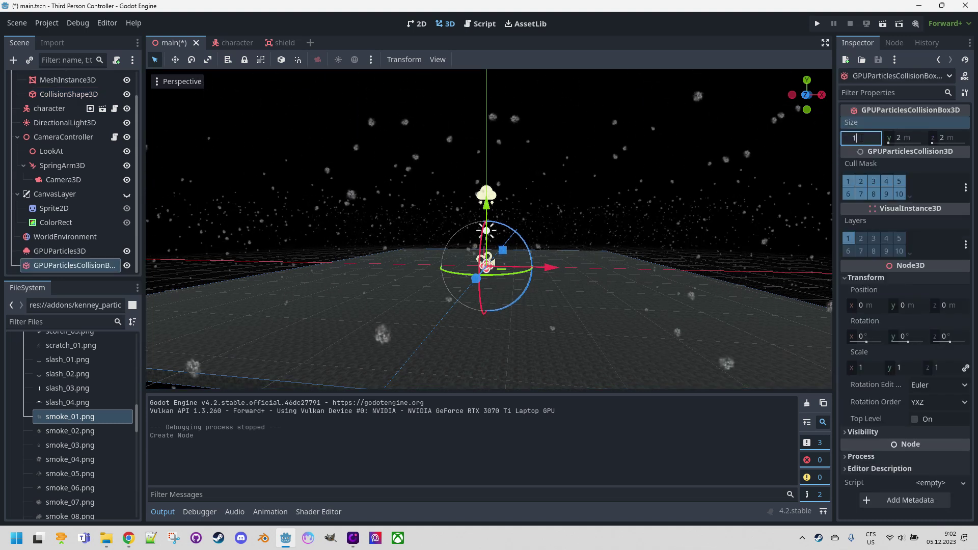
type("00")
key("Tab")
type("1")
left_click(942, 137)
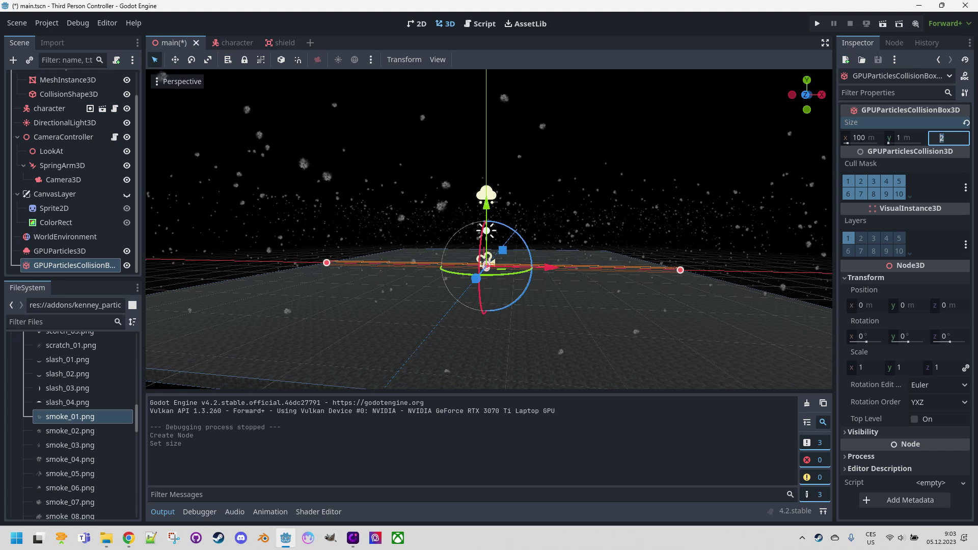
type("100")
key("Return")
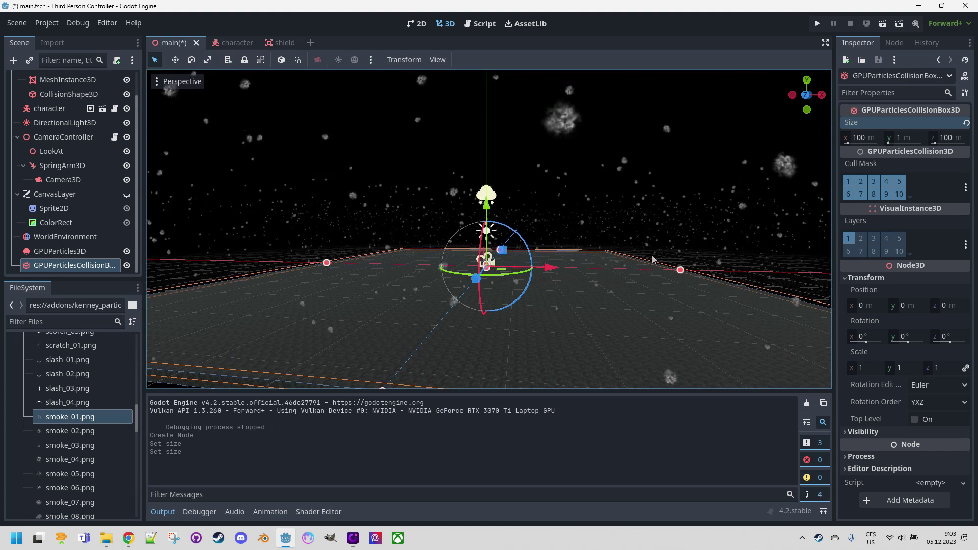
middle_click_drag(635, 259, 627, 234)
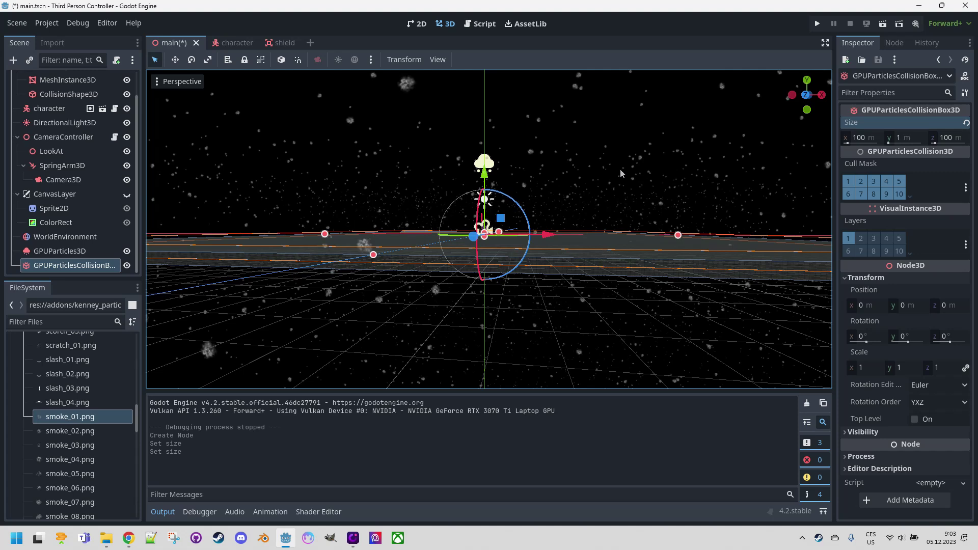
Step: Set the GPUParticles3D emitter's collision Mode to Rigid
left_click(80, 250)
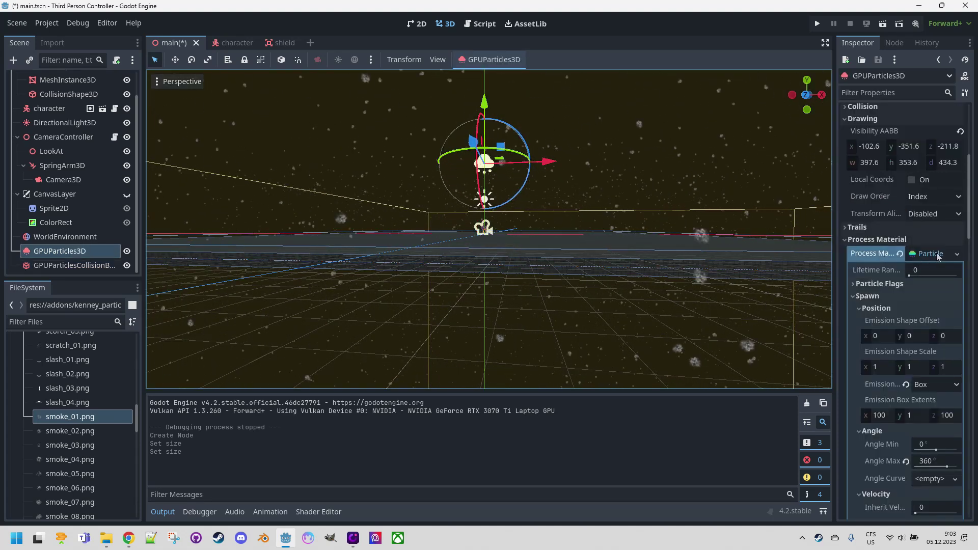
scroll(932, 270, "down", 6)
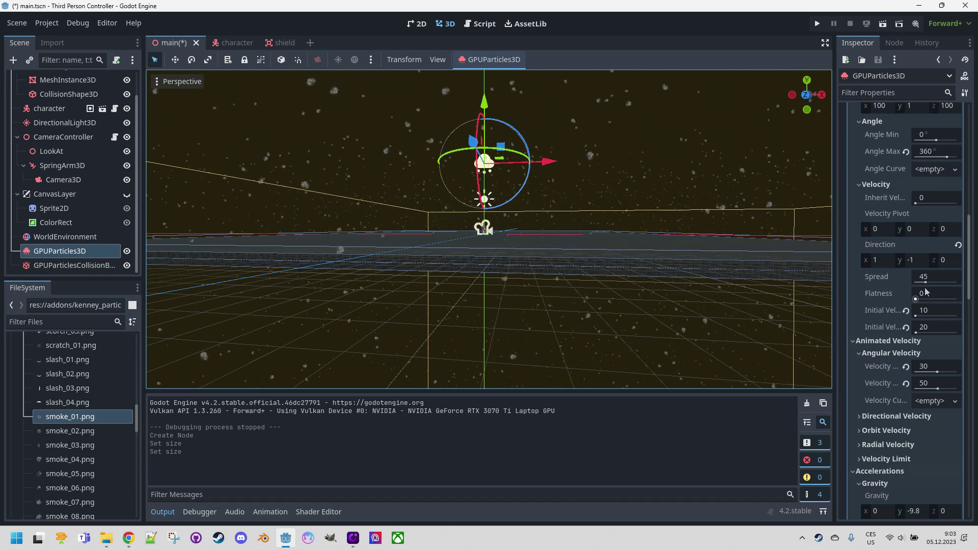
scroll(925, 400, "down", 8)
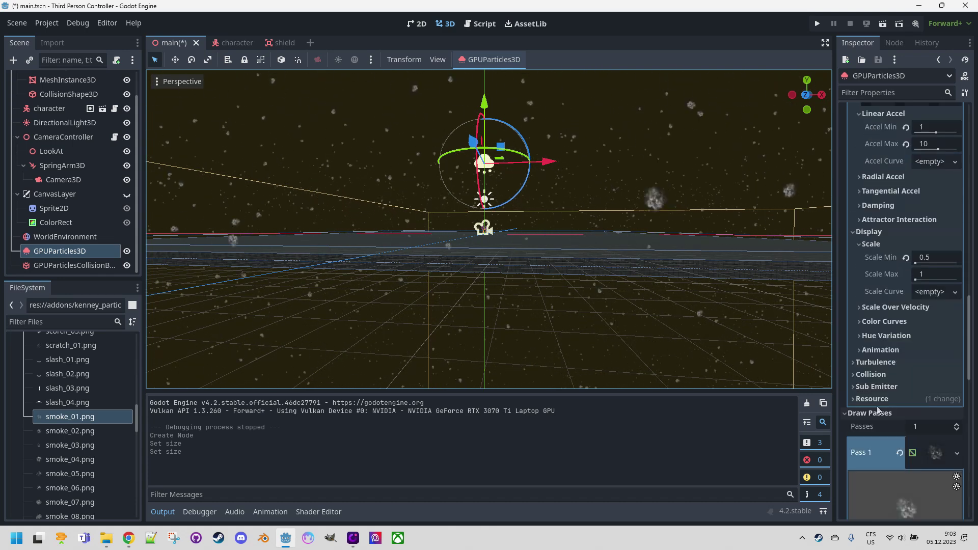
left_click(854, 377)
scroll(926, 350, "down", 2)
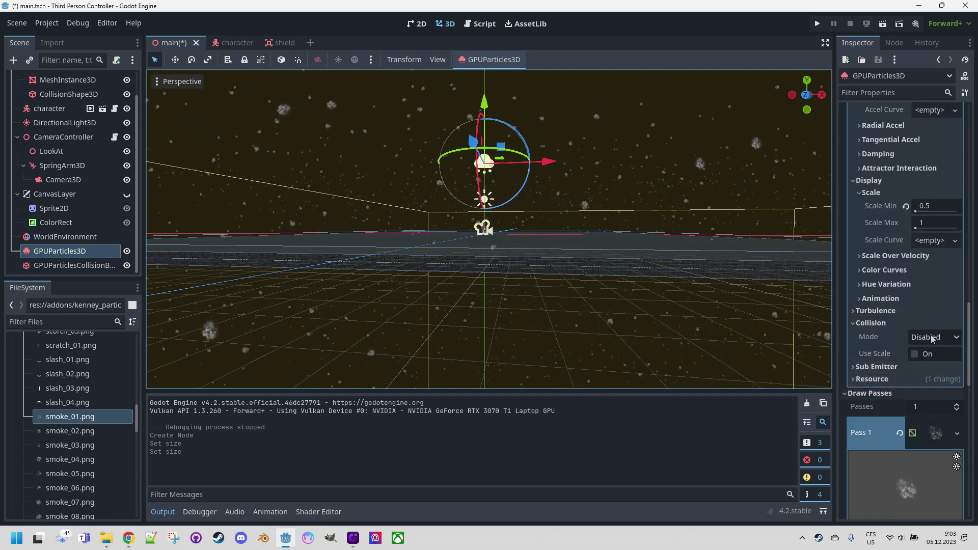
left_click(931, 339)
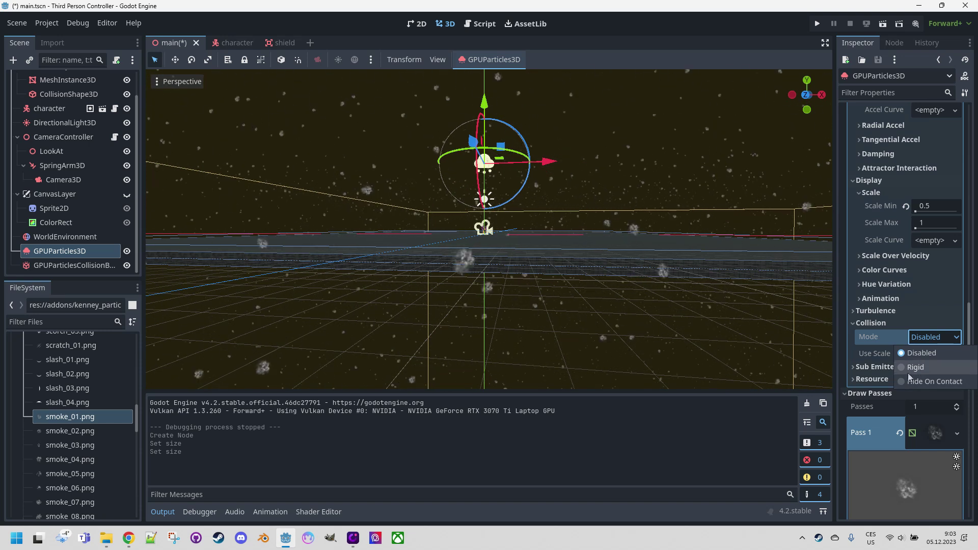
left_click(922, 367)
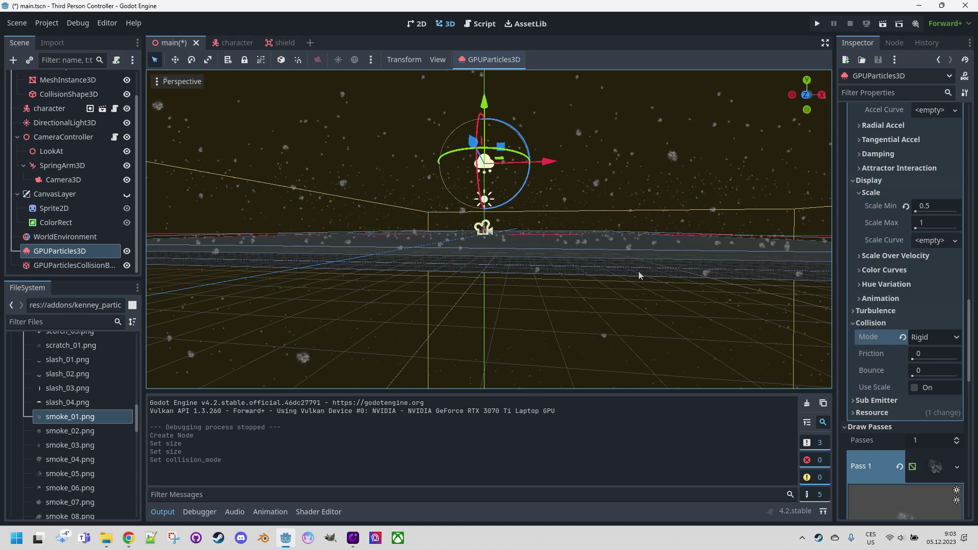
Step: Change the collision Mode to Hide On Contact and watch flakes vanish at the floor
middle_click_drag(614, 234, 604, 265)
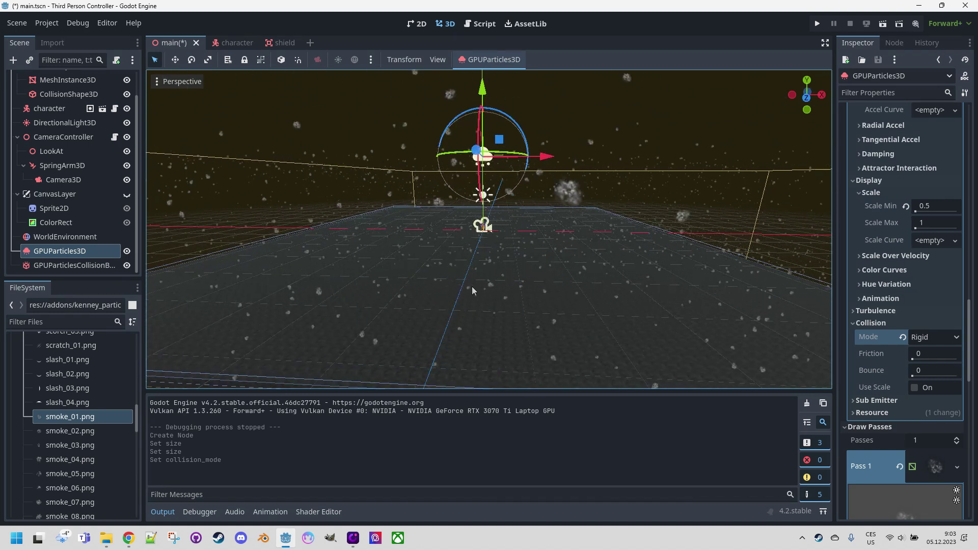
scroll(565, 308, "down", 2)
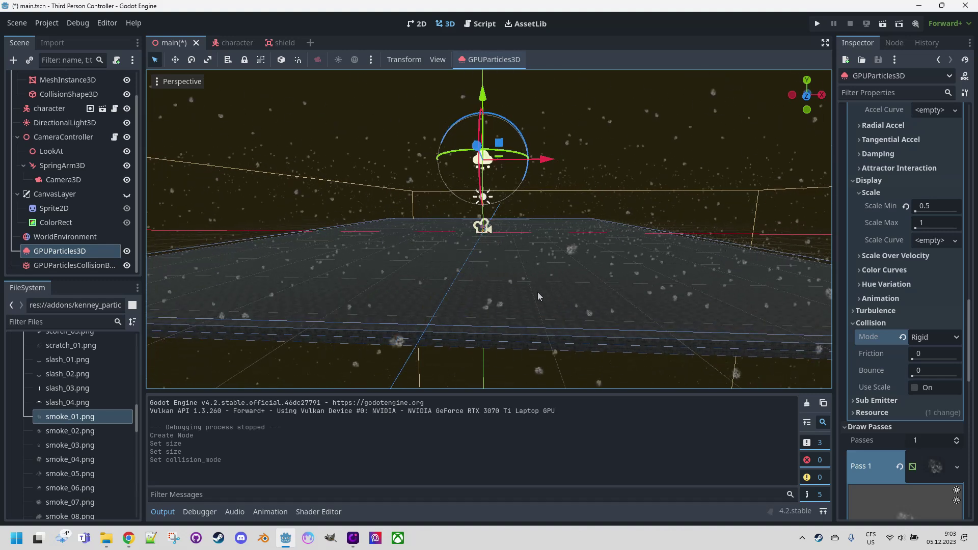
scroll(493, 277, "up", 2)
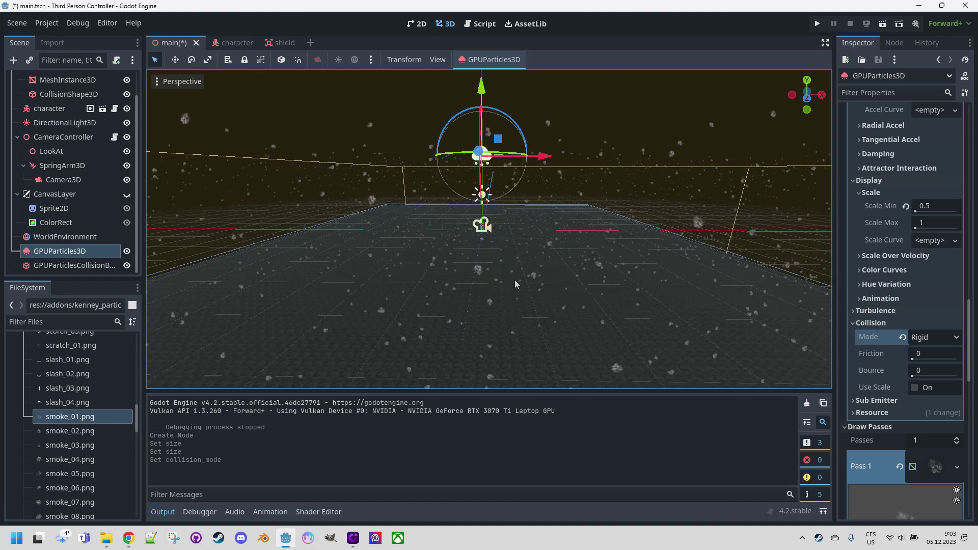
middle_click_drag(515, 295, 514, 264)
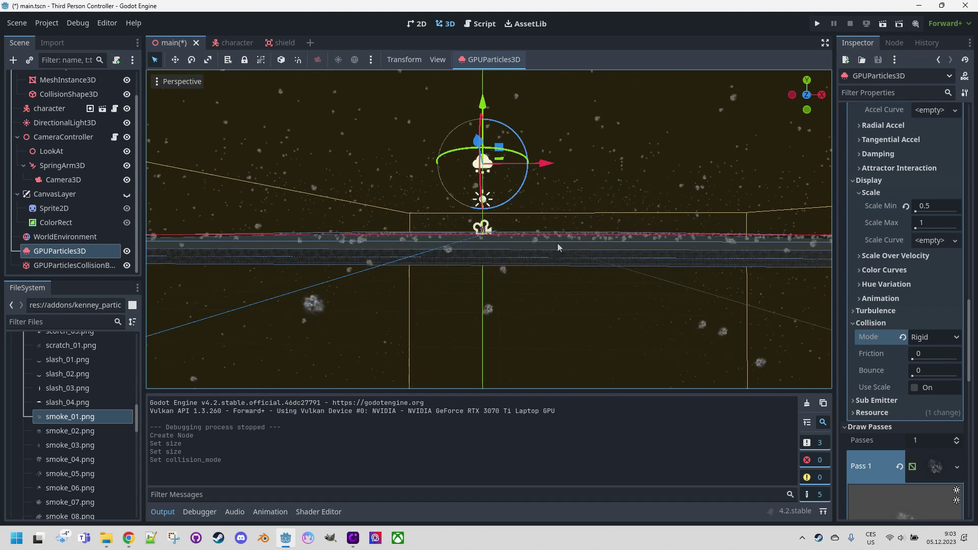
middle_click_drag(557, 243, 558, 252)
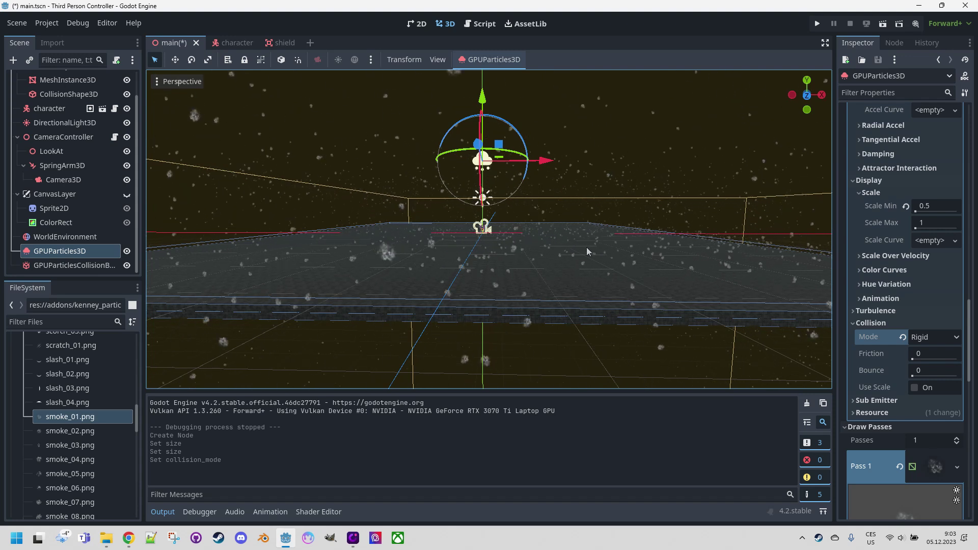
left_click(934, 336)
left_click(934, 381)
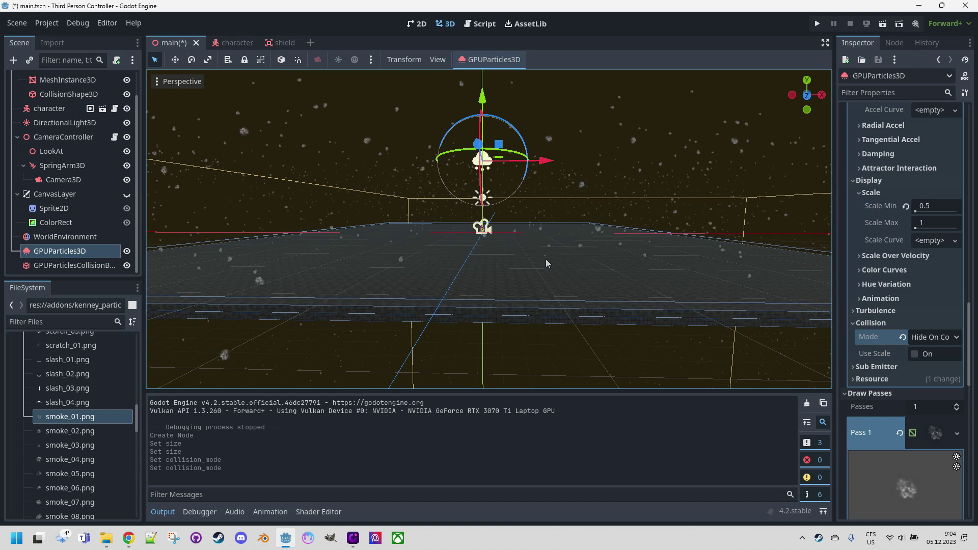
middle_click_drag(546, 259, 511, 274)
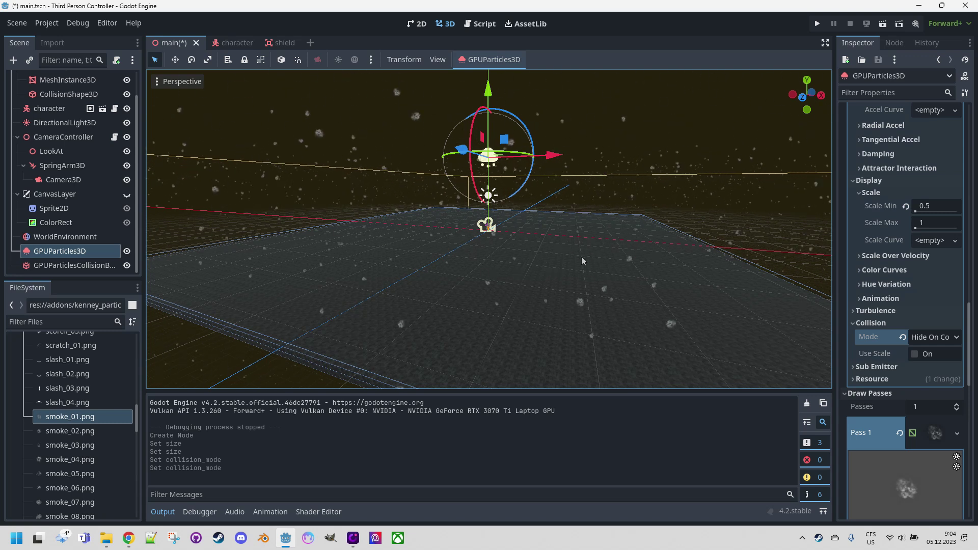
Step: Enable Turbulence on the snow process material and set Noise Speed Random to 4
left_click(852, 310)
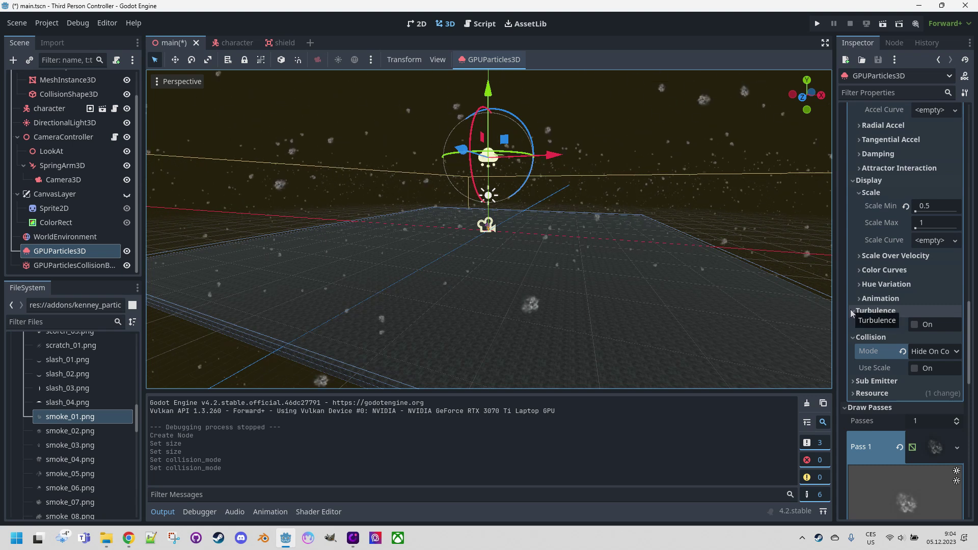
left_click(915, 325)
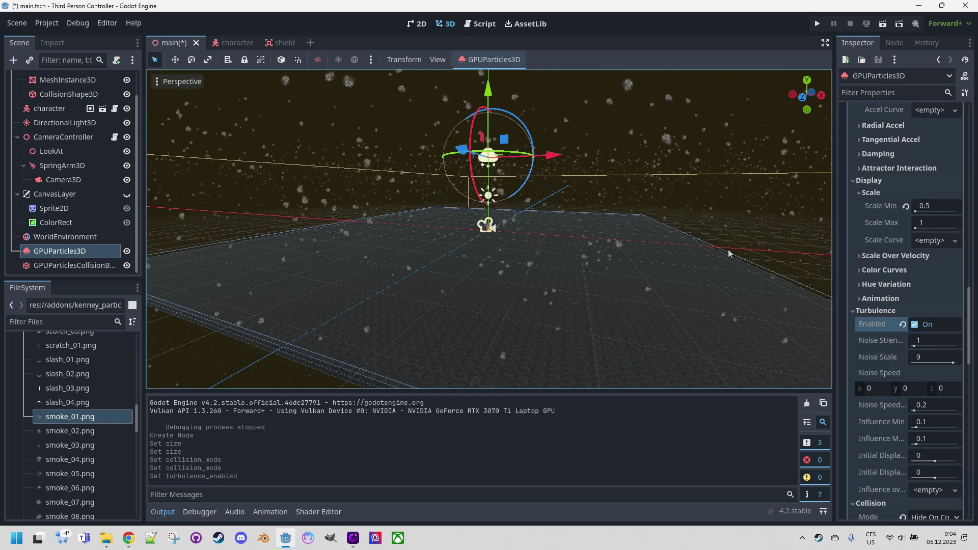
scroll(922, 293, "down", 2)
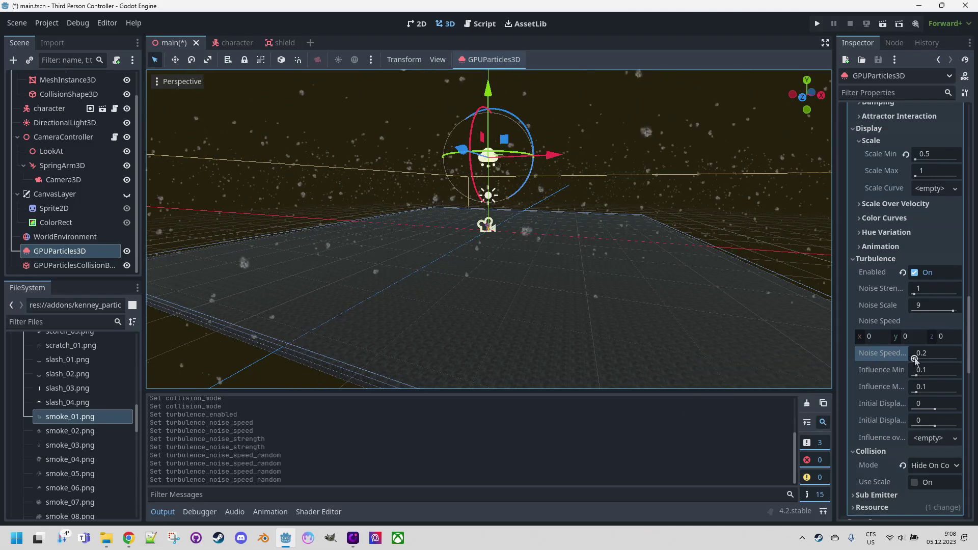
left_click_drag(914, 360, 957, 358)
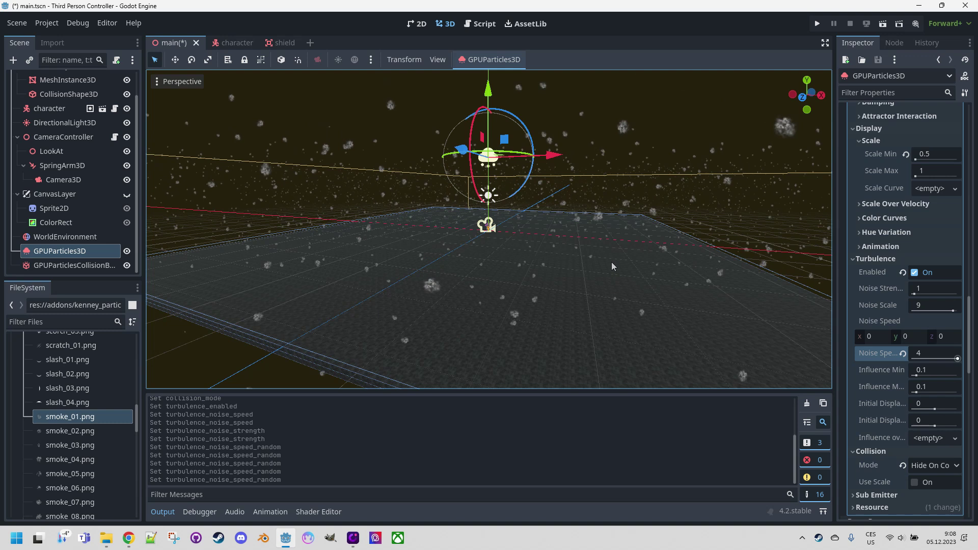
Step: Save the main scene with the turbulence changes and launch the game with F5
key("F5")
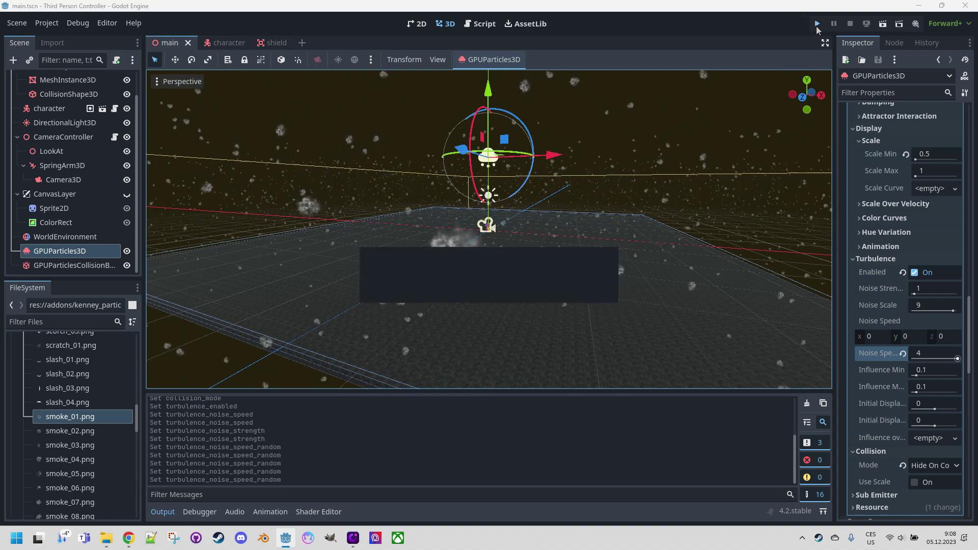